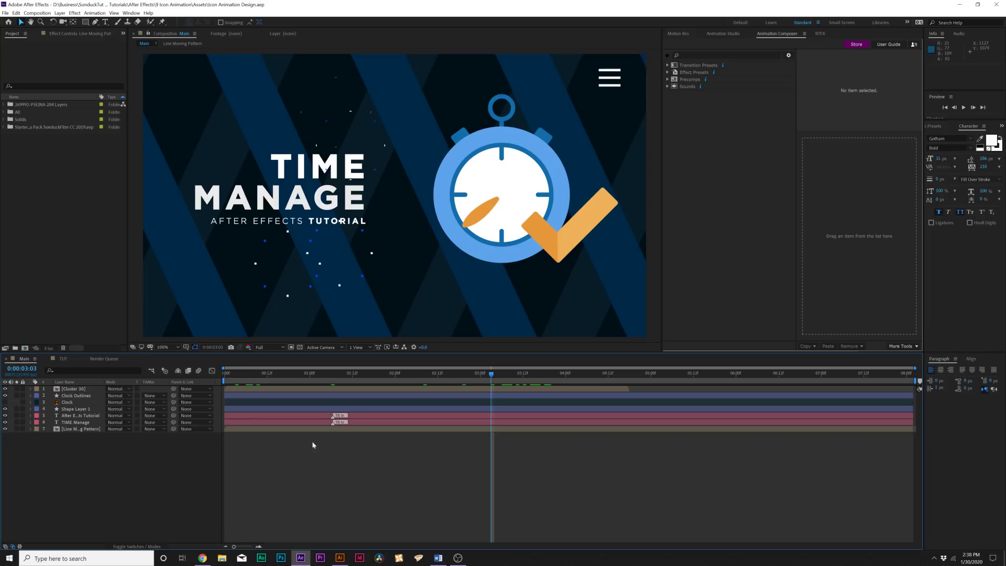
# - Switch to the browser and browse the Freepik search results for icon artwork
pyautogui.click(202, 558)
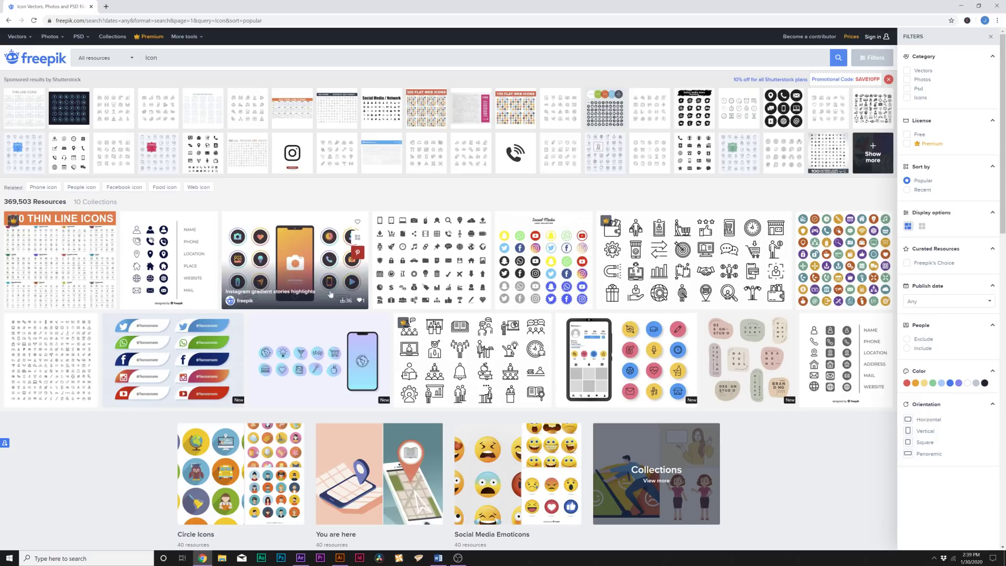
pyautogui.scroll(-5, 786, 451)
pyautogui.scroll(-2, 786, 451)
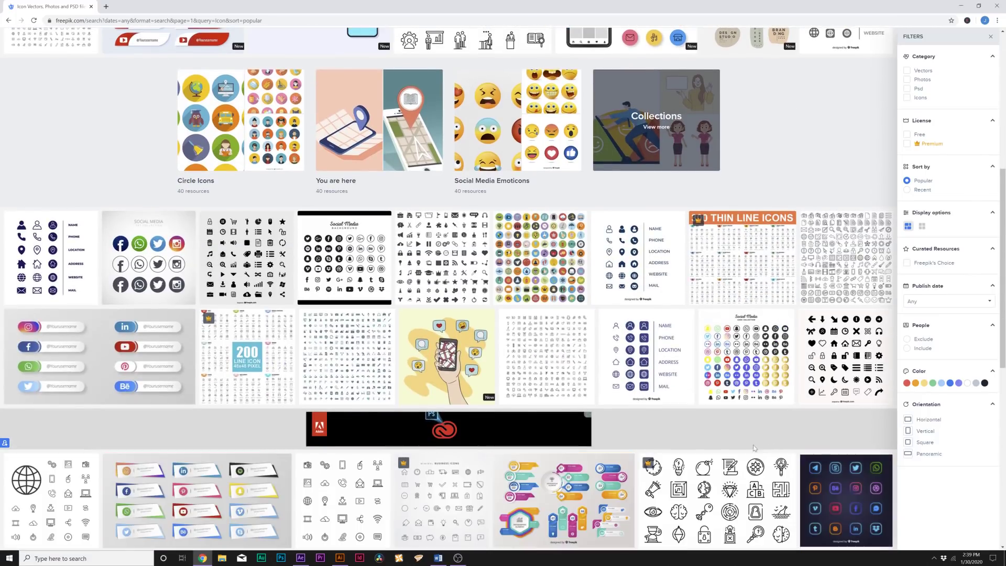
pyautogui.scroll(-5, 450, 385)
pyautogui.scroll(-2, 450, 385)
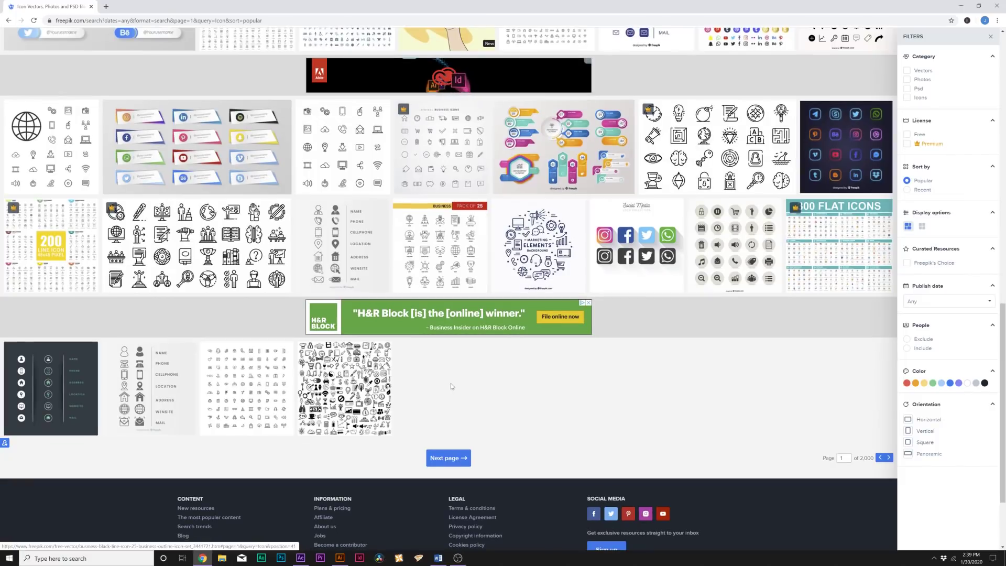
pyautogui.scroll(20, 462, 422)
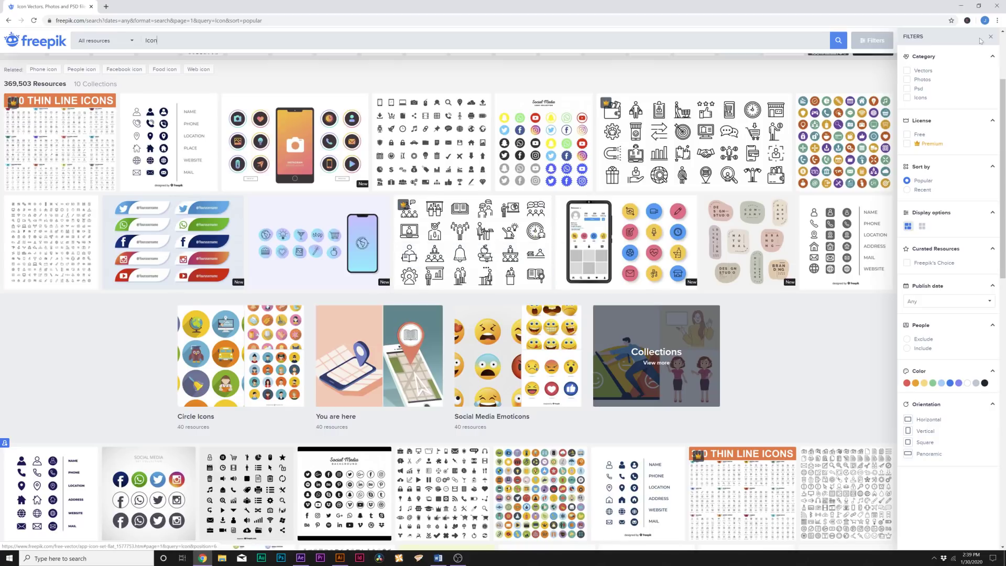
pyautogui.click(961, 6)
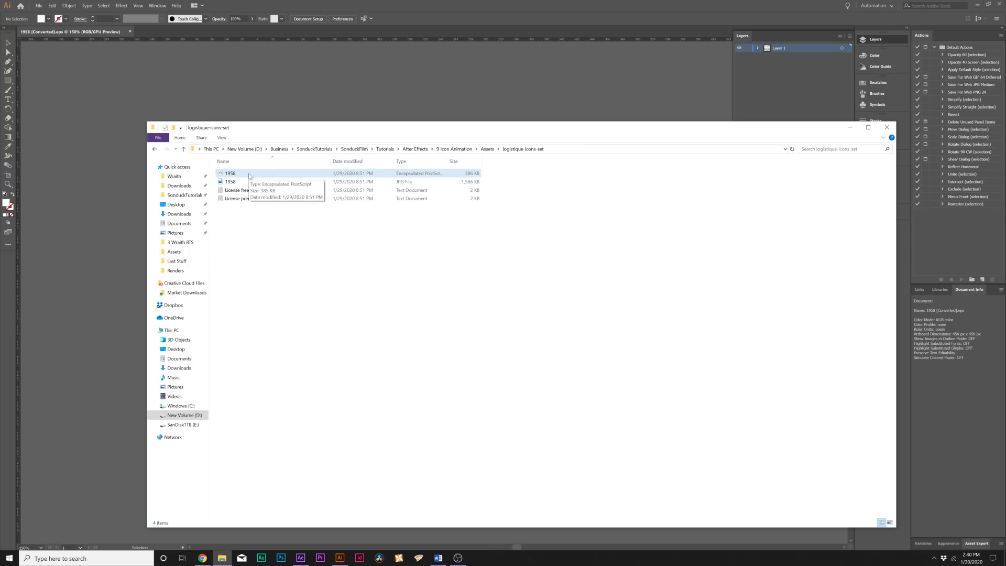
# - Open the 1958 EPS file from the logistique-icons-set folder with Adobe Illustrator CC 2019
pyautogui.click(412, 175)
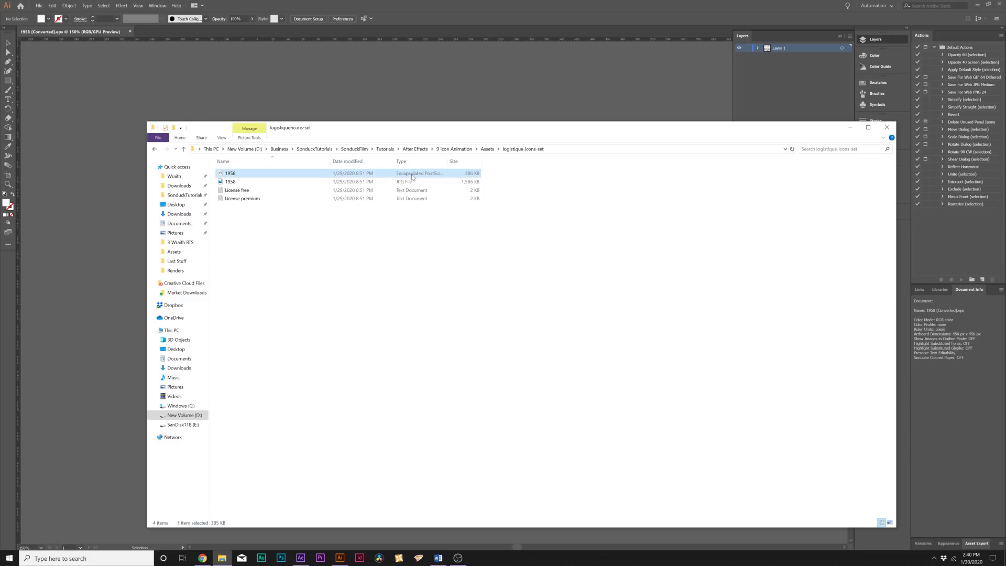
pyautogui.rightClick(283, 176)
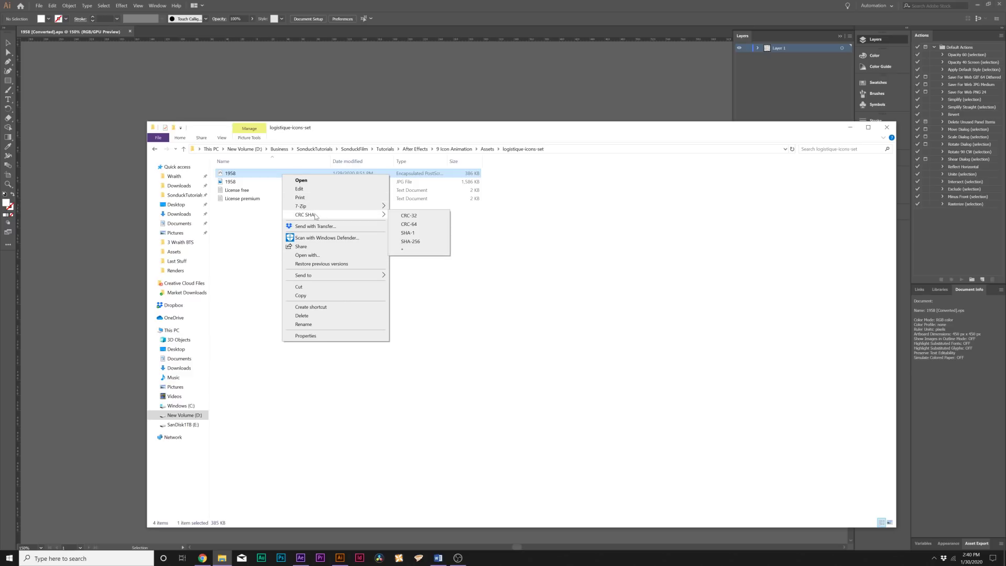
pyautogui.click(308, 255)
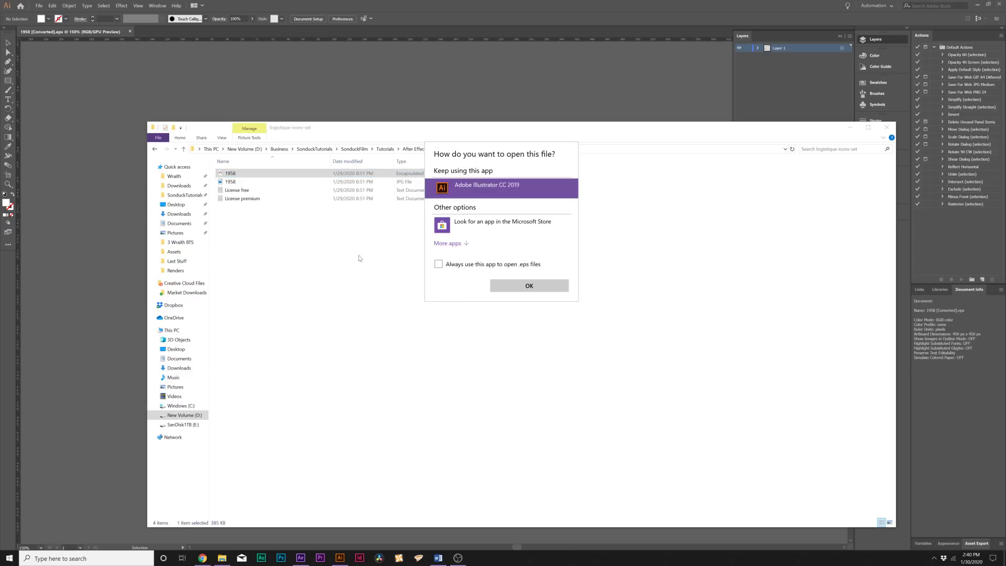
pyautogui.click(528, 286)
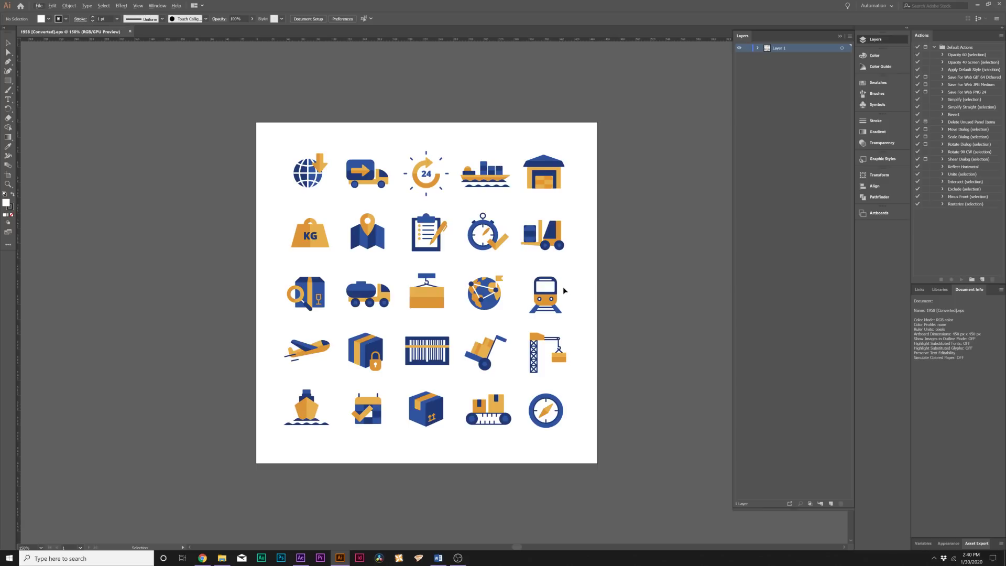
pyautogui.click(496, 229)
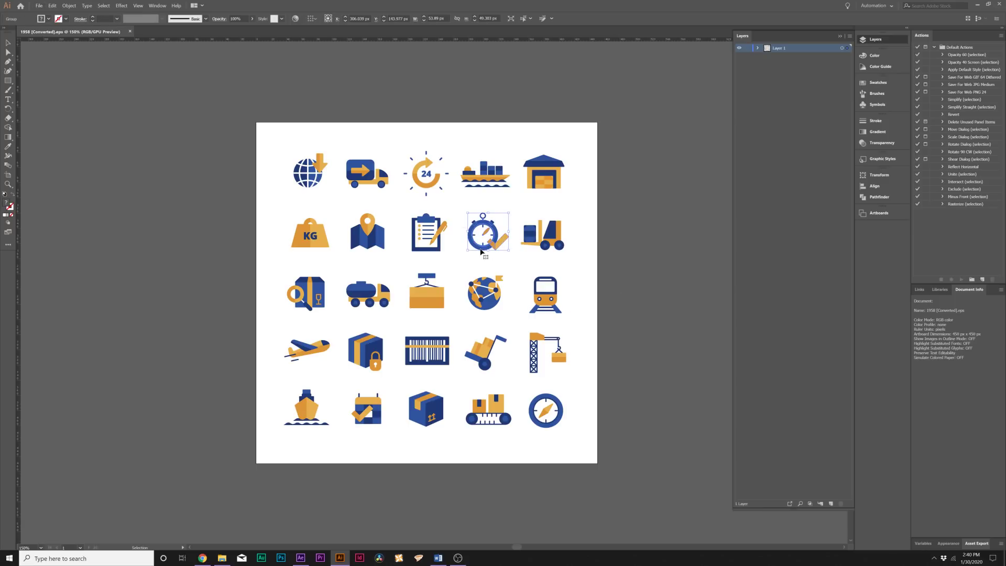
pyautogui.click(212, 175)
pyautogui.click(377, 168)
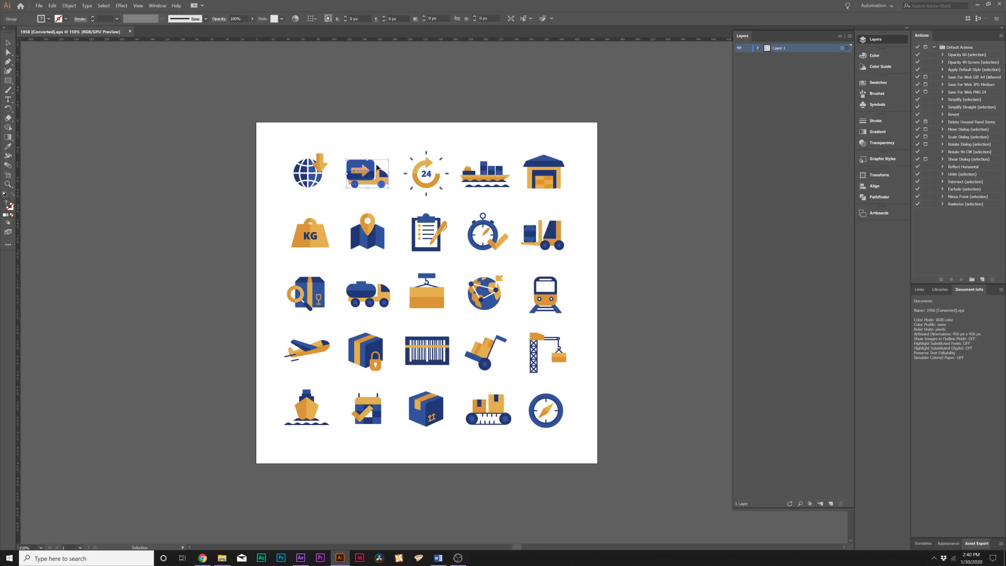
pyautogui.click(69, 6)
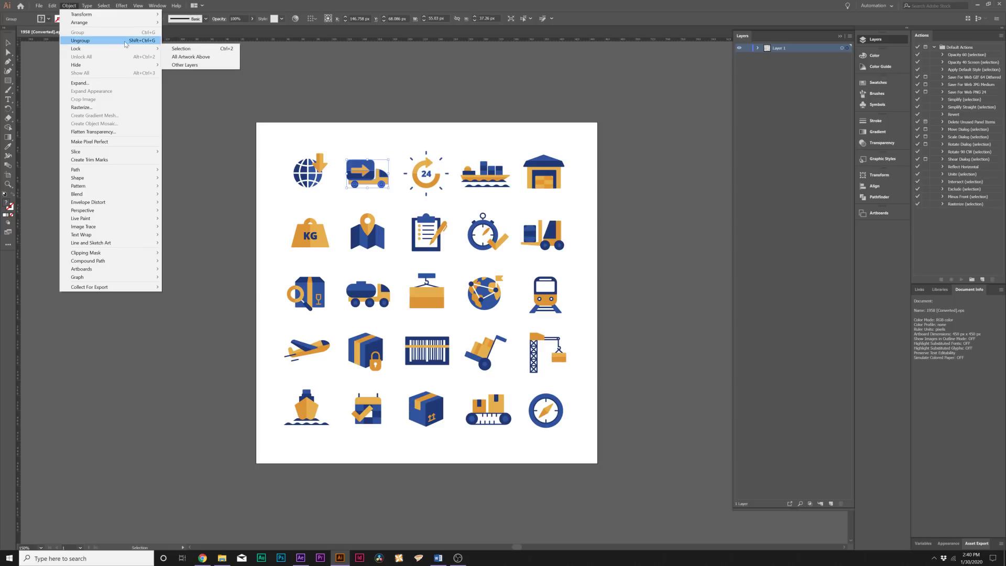
pyautogui.click(541, 103)
pyautogui.click(541, 105)
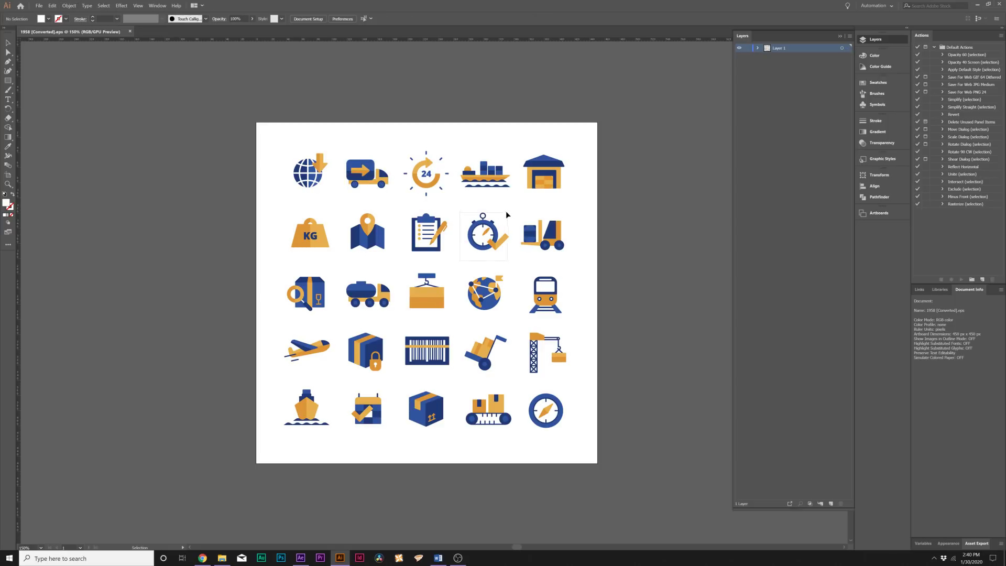
# - Copy the stopwatch-and-checkmark icon and paste it into a new 1920 × 1080 px document
pyautogui.click(491, 236)
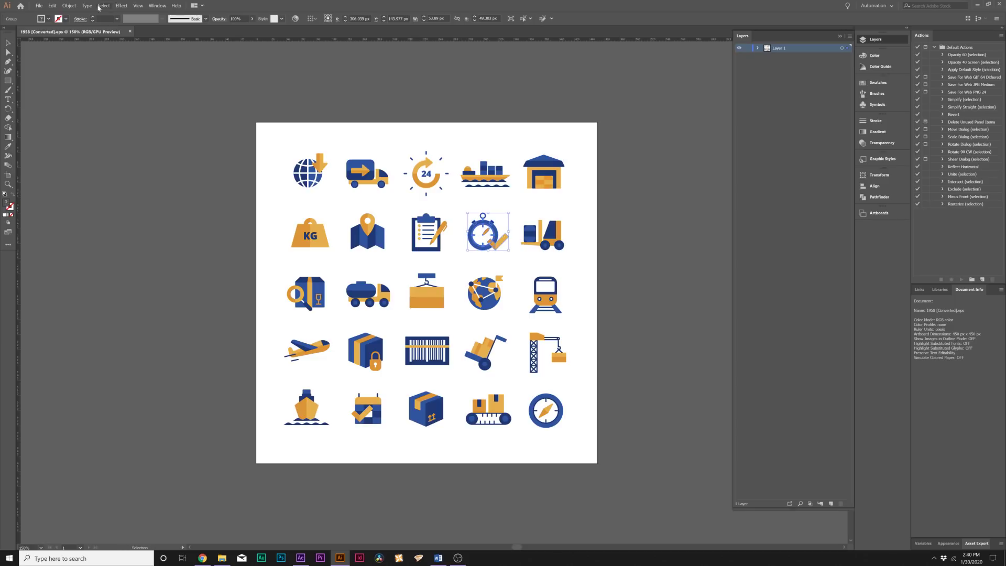
pyautogui.click(38, 6)
pyautogui.click(44, 13)
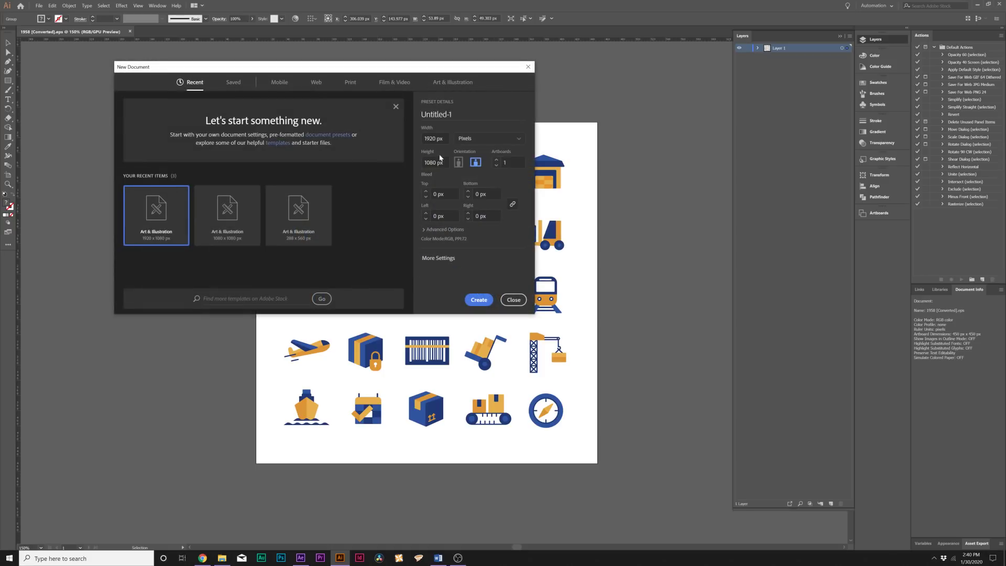
pyautogui.click(476, 300)
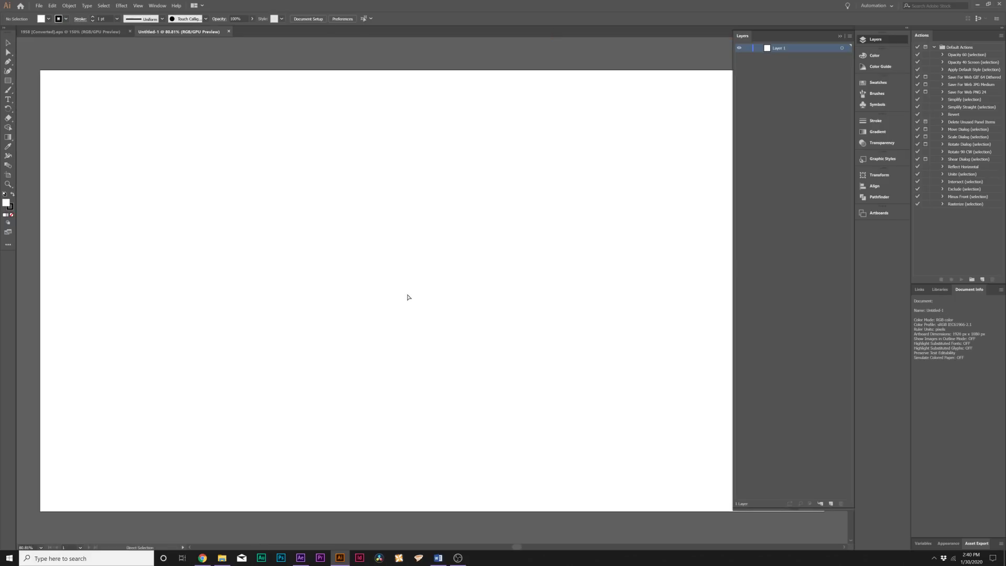
pyautogui.hotkey('ctrl', 'v')
# - Enlarge the pasted stopwatch icon proportionally to about 661 × 605 px and place it near the middle of the artboard
pyautogui.moveTo(444, 279); pyautogui.dragTo(600, 137)
pyautogui.moveTo(536, 207); pyautogui.dragTo(432, 252)
pyautogui.moveTo(497, 181); pyautogui.dragTo(587, 98)
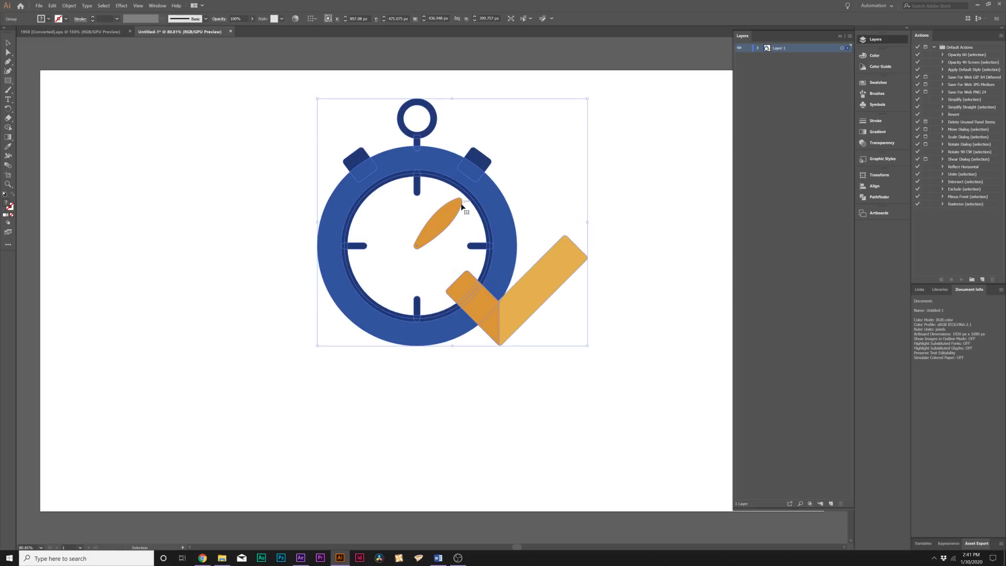
pyautogui.moveTo(498, 208); pyautogui.dragTo(488, 238)
pyautogui.hotkey('ctrl', 'h')
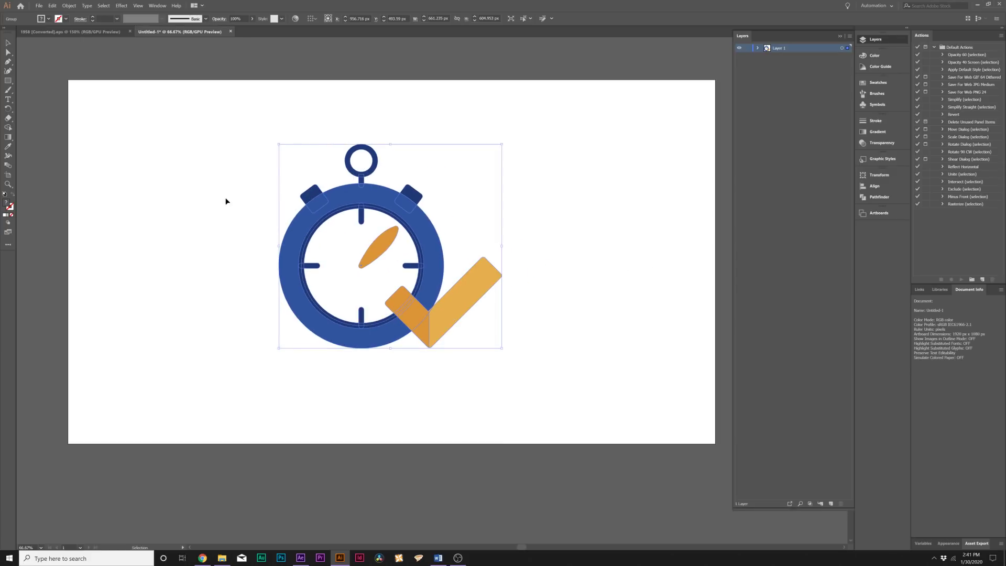
pyautogui.click(226, 199)
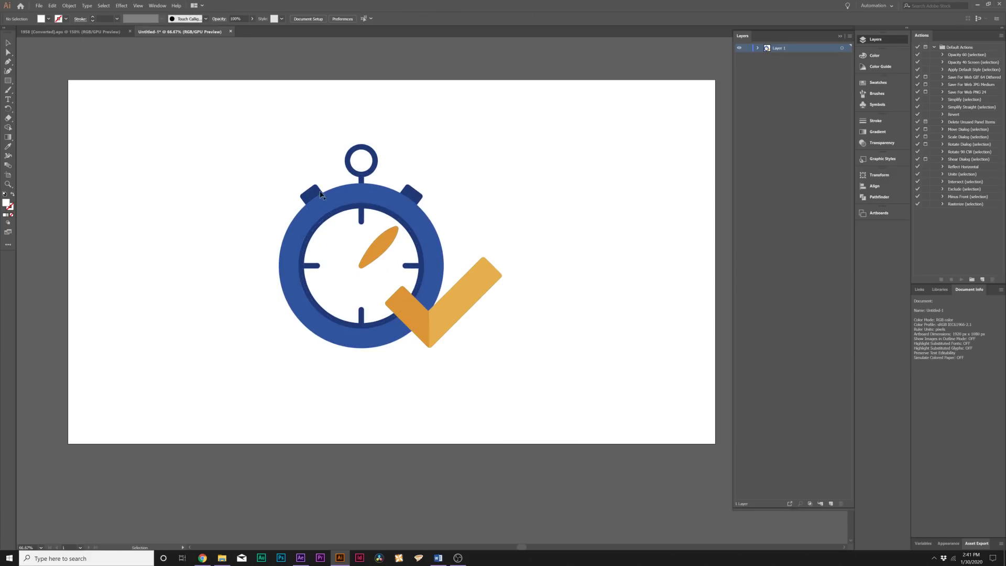
# - Ungroup the stopwatch icon fully into separate shapes and deselect them
pyautogui.click(327, 202)
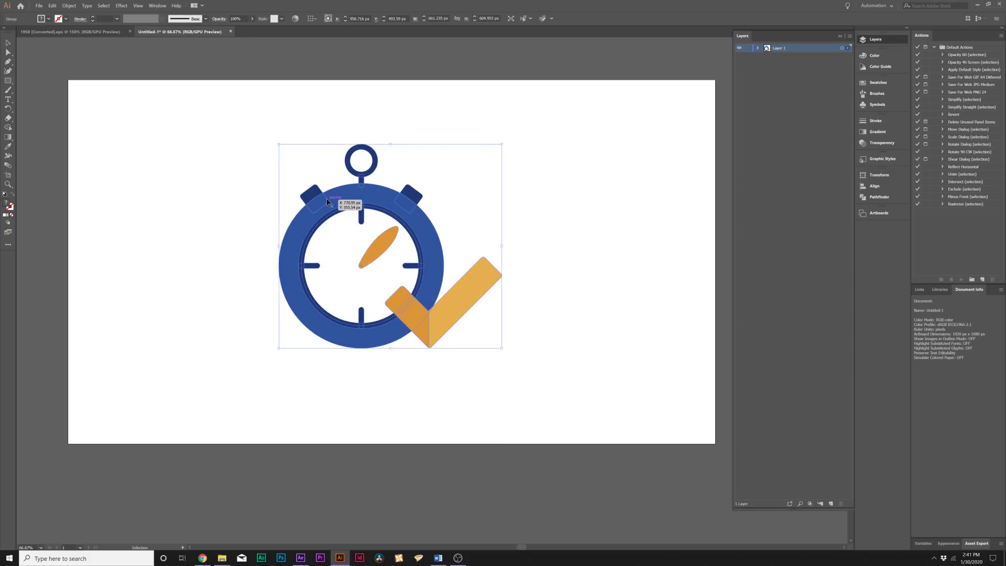
pyautogui.click(69, 5)
pyautogui.click(76, 41)
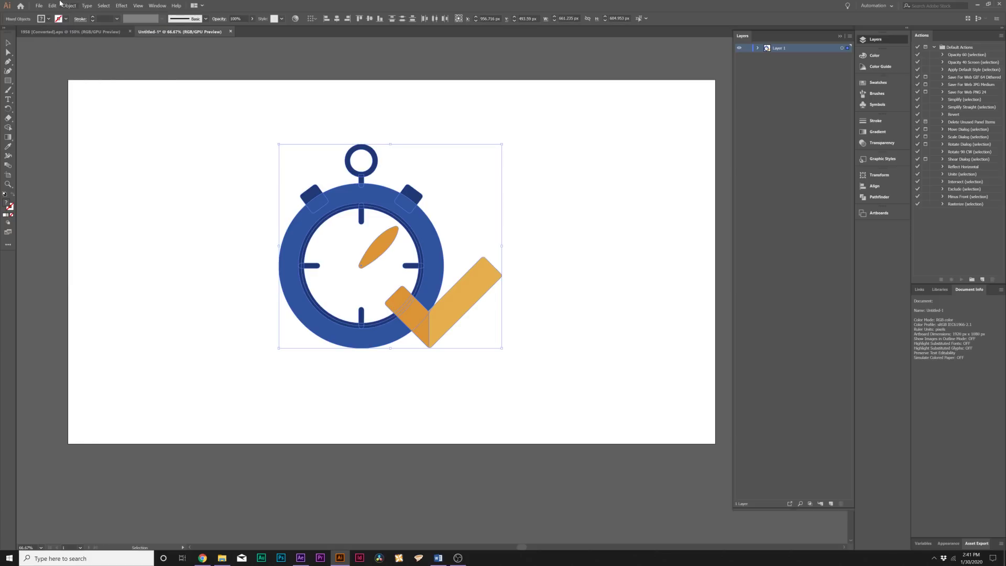
pyautogui.click(67, 6)
pyautogui.click(78, 41)
pyautogui.click(70, 5)
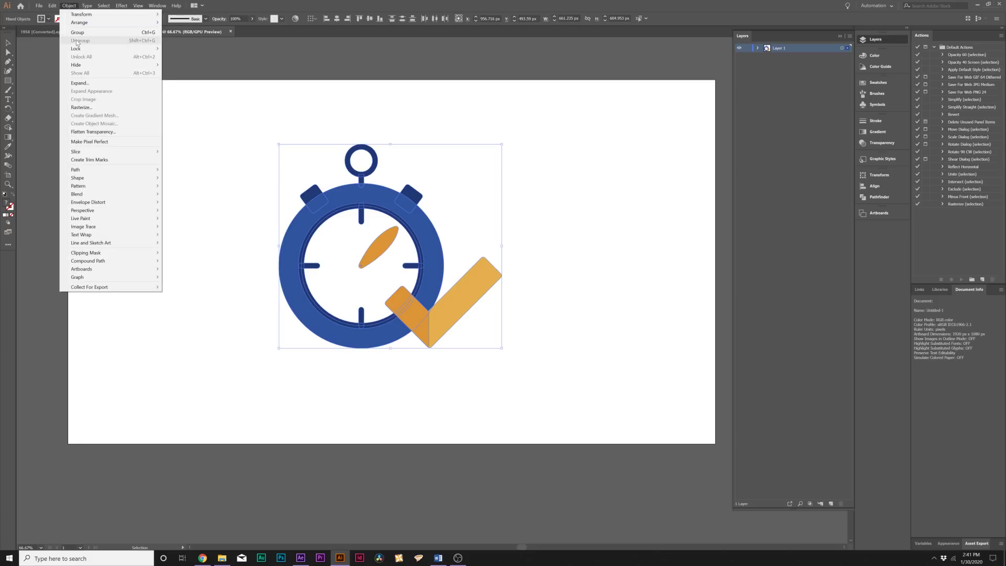
pyautogui.click(288, 199)
# - Try moving the stopwatch's blue body away from the icon and undo the move
pyautogui.click(340, 206)
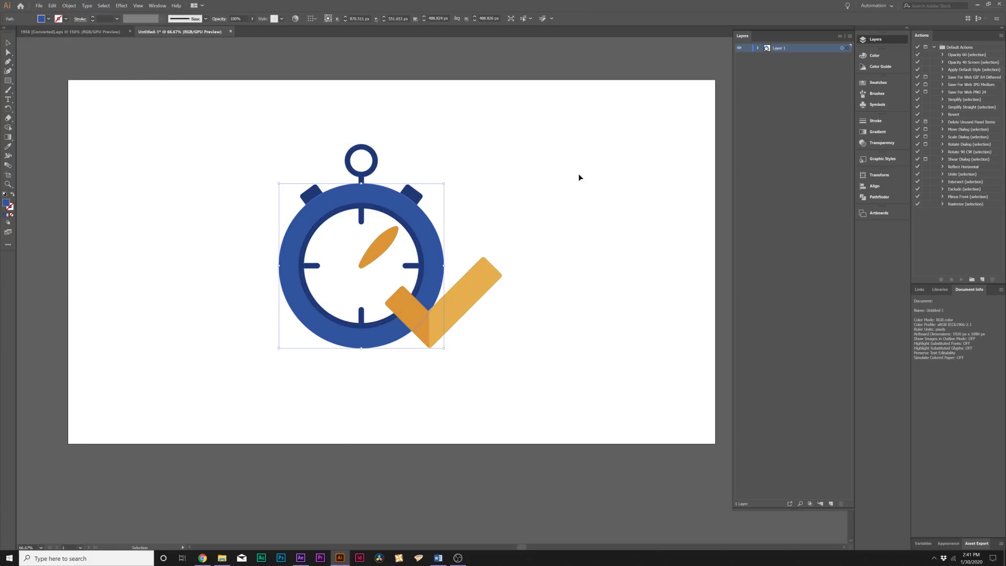
pyautogui.moveTo(401, 233); pyautogui.dragTo(551, 177)
pyautogui.hotkey('ctrl', 'z')
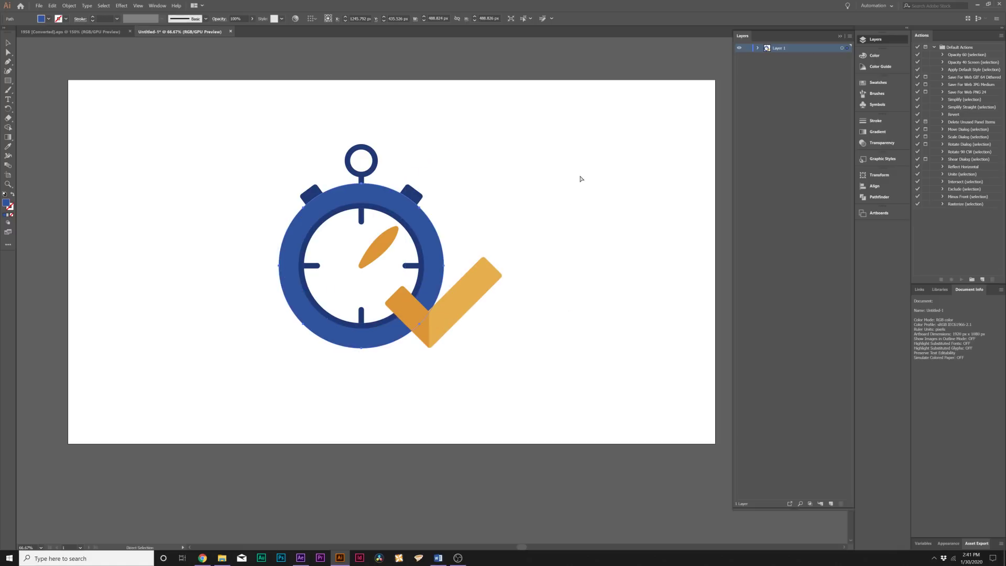
# - Recolor the stopwatch's dark blue crown, side buttons, tick marks and inner ring with a lighter blue fill swatch
pyautogui.scroll(1, 480, 194)
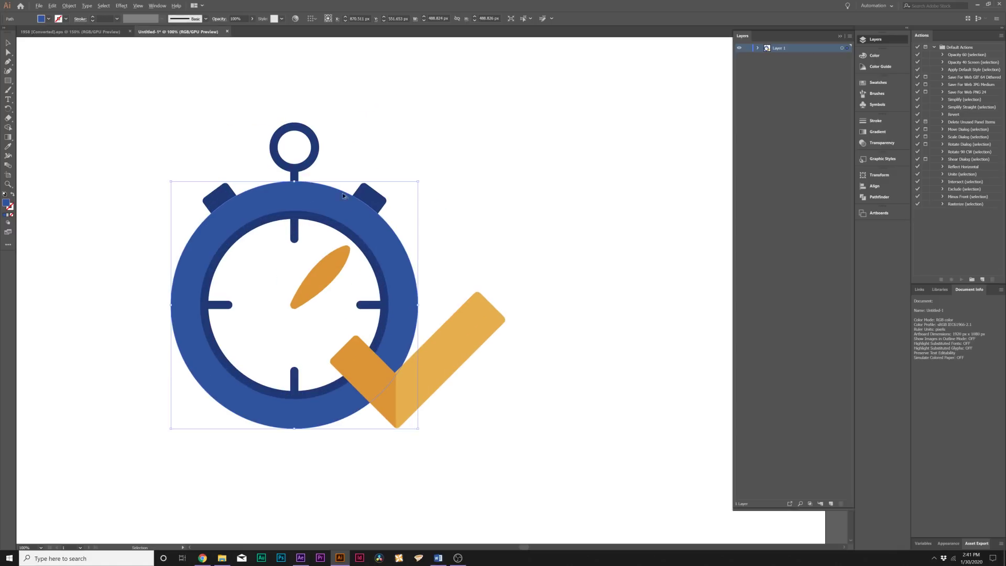
pyautogui.click(341, 156)
pyautogui.keyDown('shift'); pyautogui.click(242, 194); pyautogui.keyUp('shift')
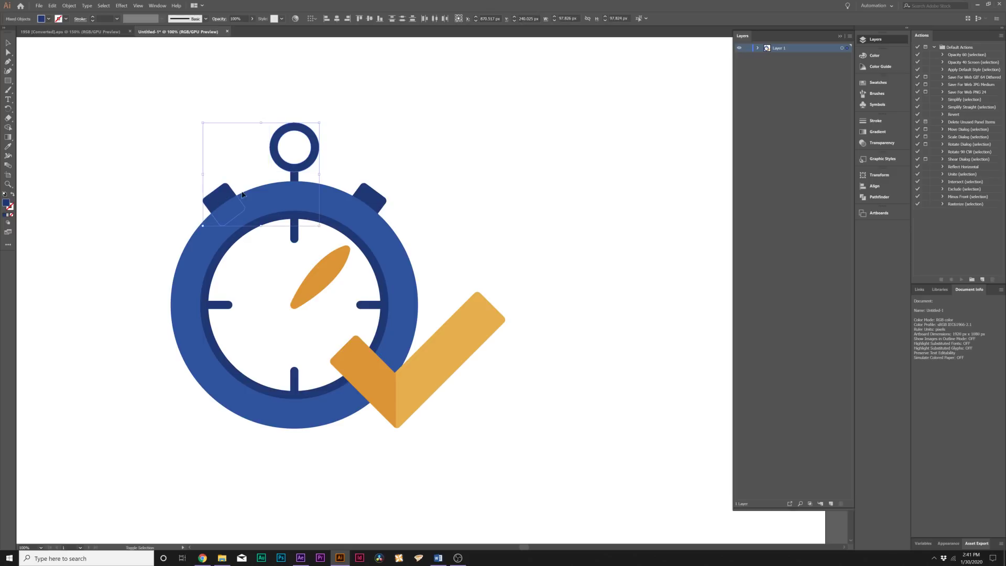
pyautogui.keyDown('shift'); pyautogui.click(365, 195); pyautogui.keyUp('shift')
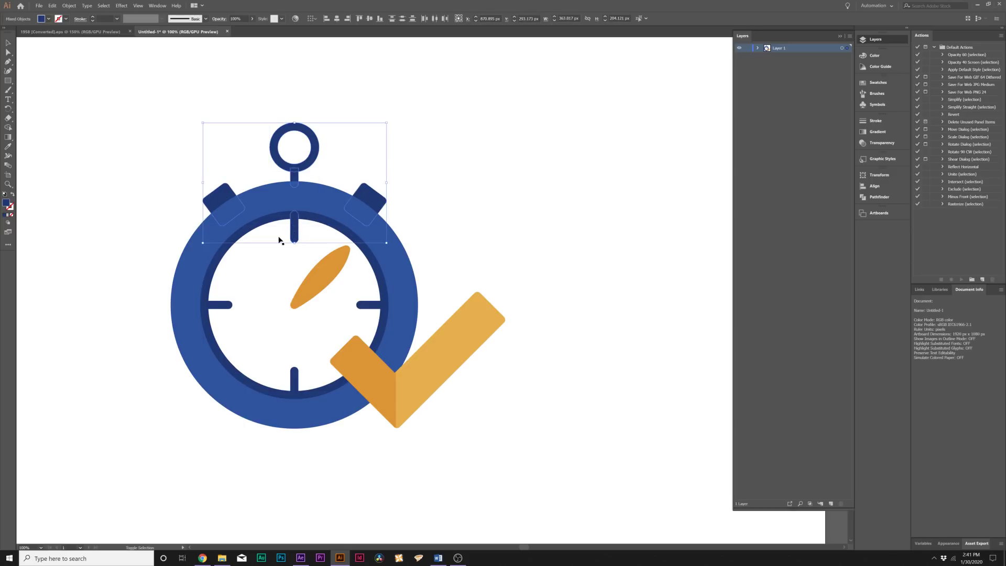
pyautogui.keyDown('shift'); pyautogui.click(280, 240); pyautogui.keyUp('shift')
pyautogui.click(49, 20)
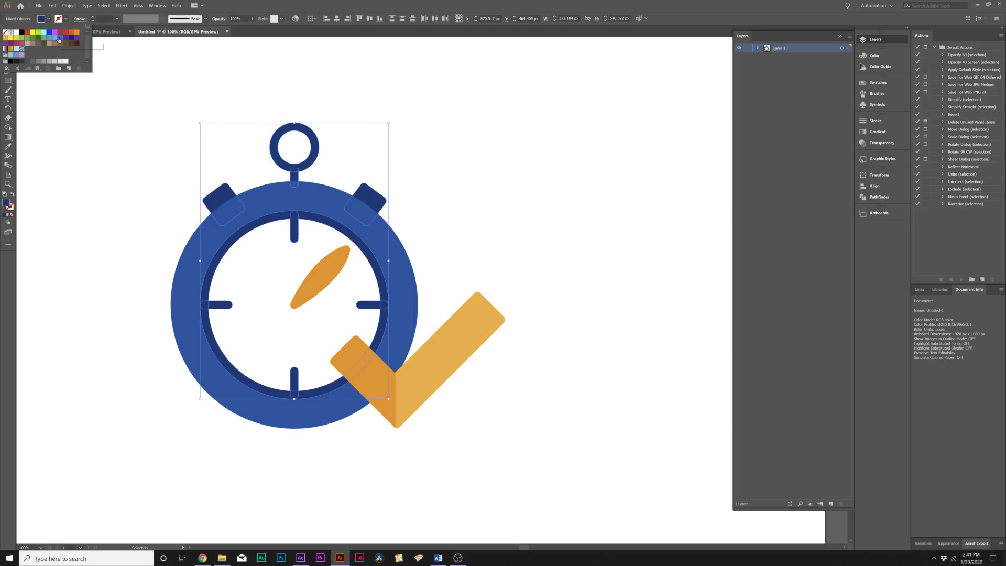
pyautogui.click(56, 40)
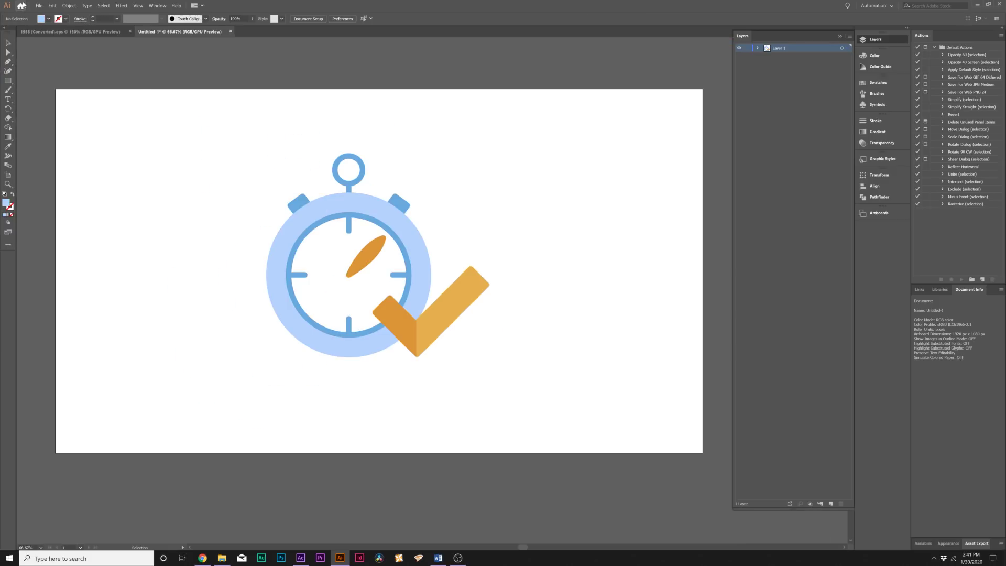
# - Save the document in the Assets folder as an Illustrator file named Clock, keeping the Illustrator CC version and default options
pyautogui.click(38, 6)
pyautogui.click(53, 73)
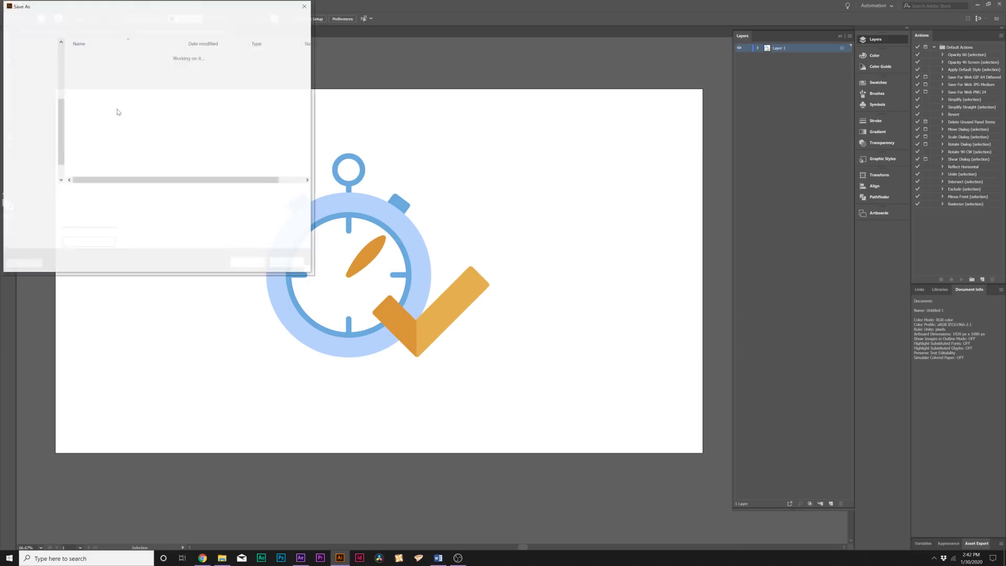
pyautogui.write('C')
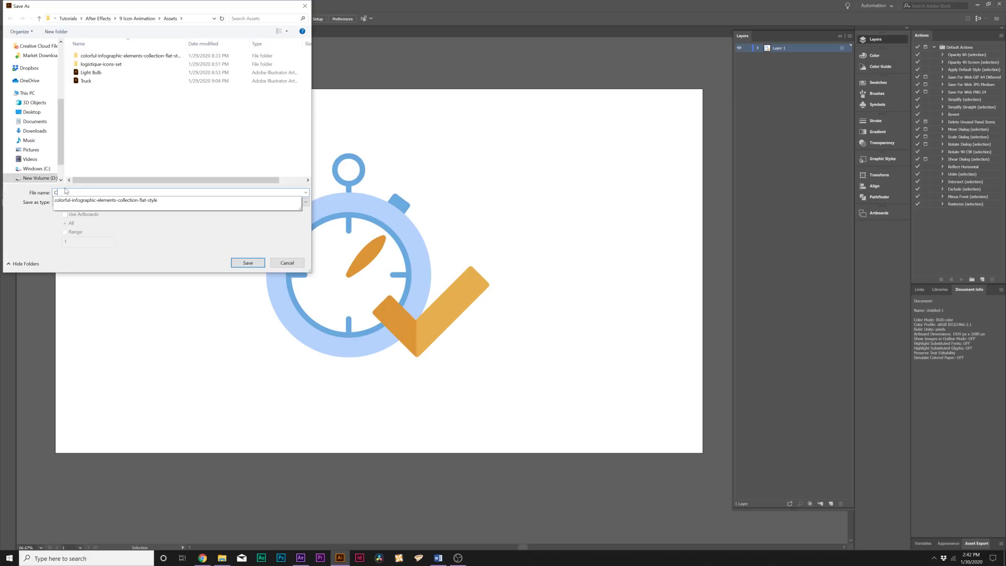
pyautogui.write('lock')
pyautogui.press('Return')
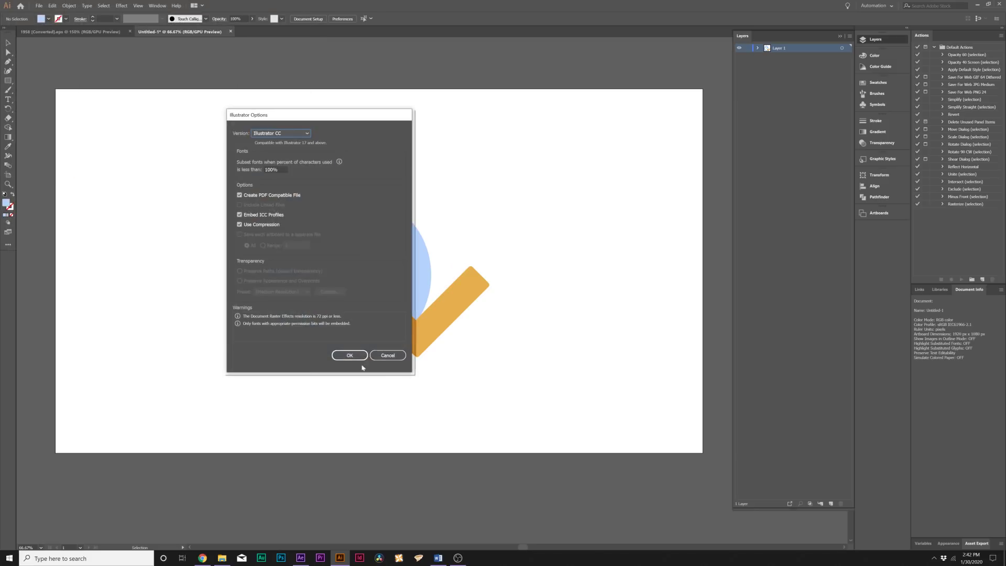
pyautogui.click(350, 356)
pyautogui.click(162, 33)
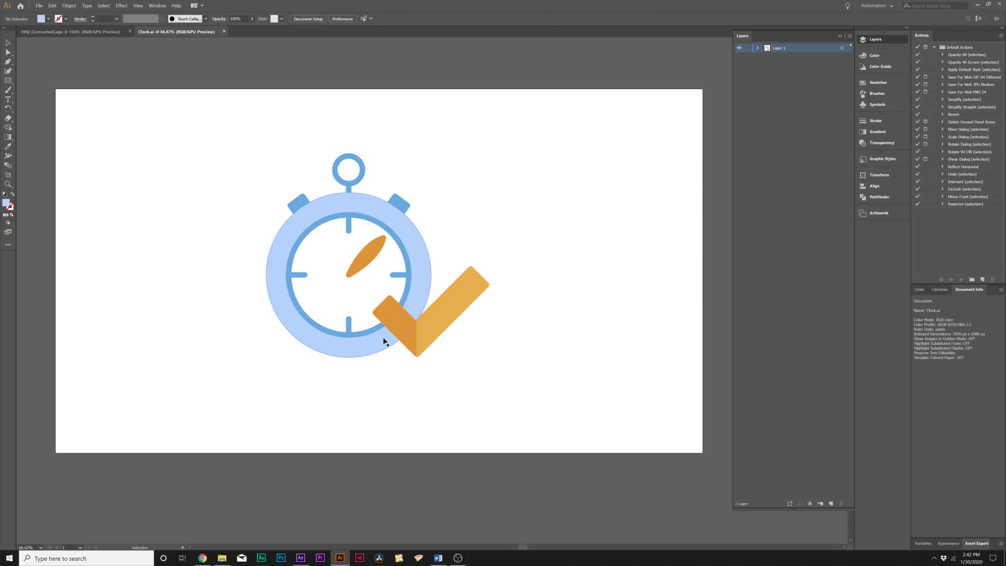
# - Switch to After Effects and import the Clock Illustrator file from the Assets folder into the project
pyautogui.click(302, 559)
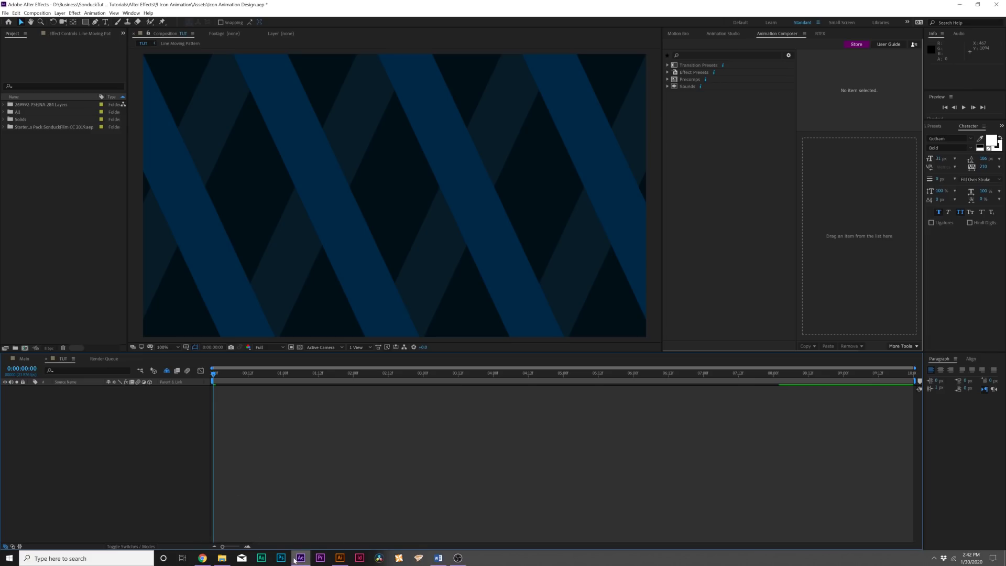
pyautogui.click(222, 558)
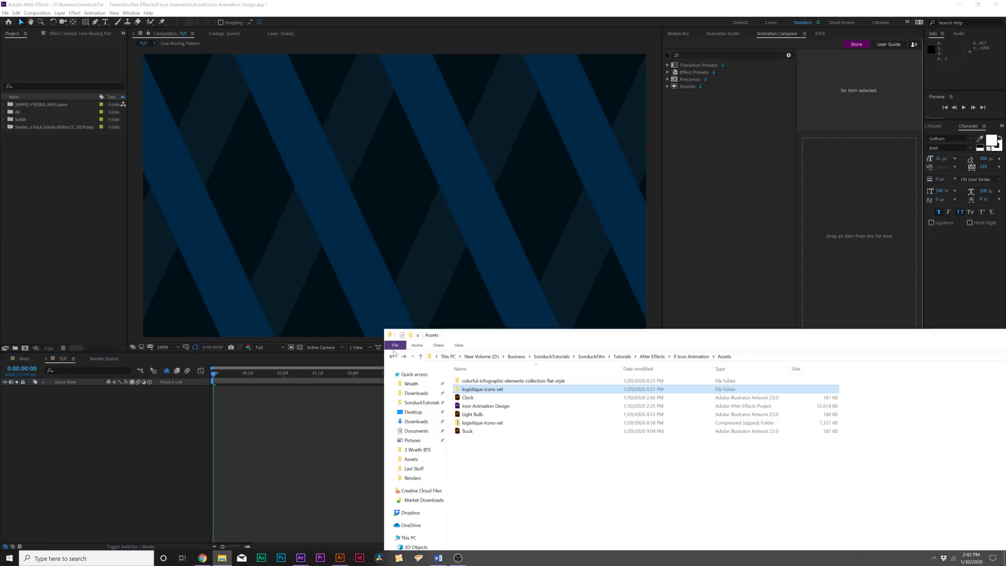
pyautogui.moveTo(496, 339); pyautogui.dragTo(541, 195)
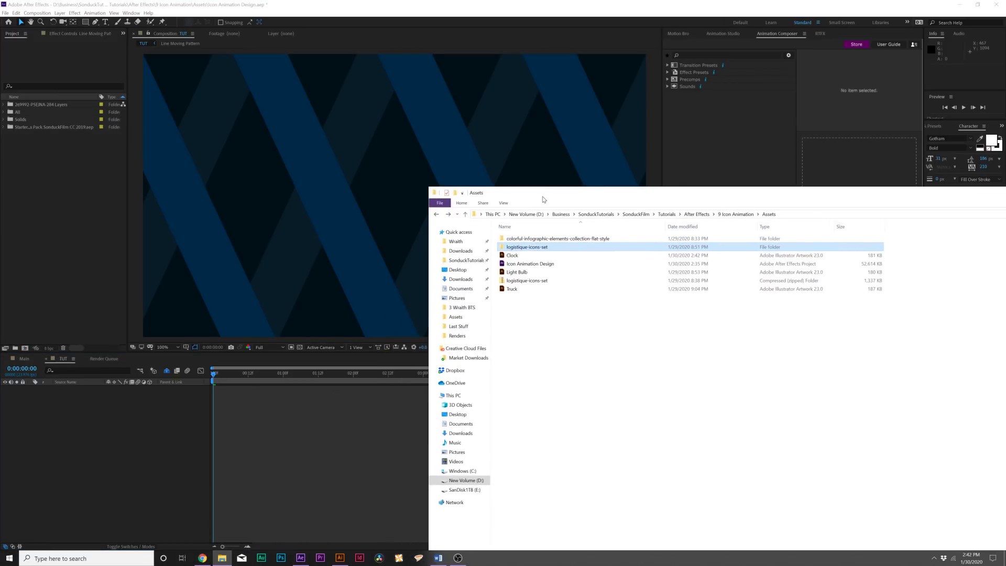
pyautogui.click(511, 256)
pyautogui.moveTo(508, 255); pyautogui.dragTo(75, 207)
# - Add Clock.ai as a layer in the TUT composition and try changing the layer's scale
pyautogui.moveTo(24, 134); pyautogui.dragTo(141, 403)
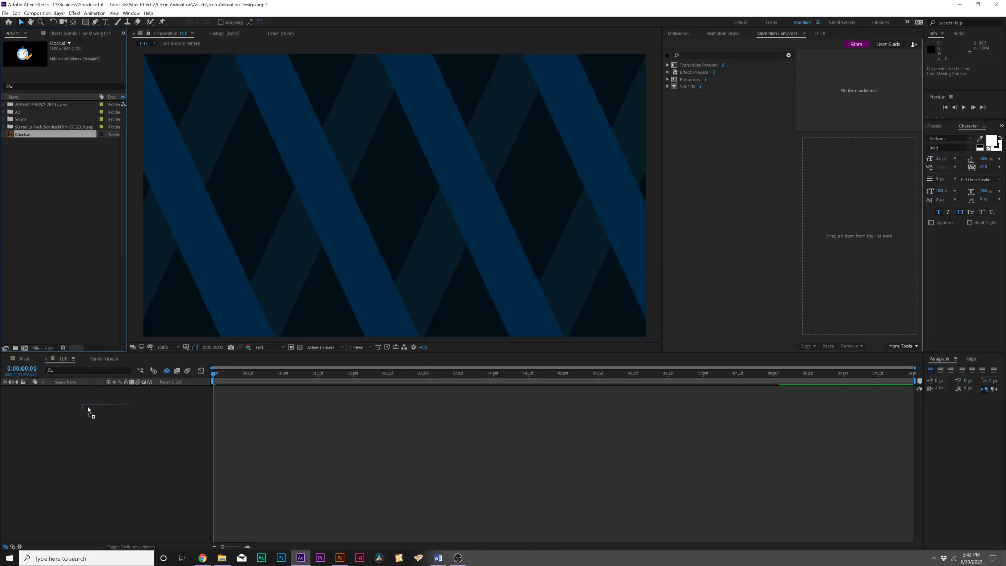
pyautogui.moveTo(83, 415); pyautogui.dragTo(79, 416)
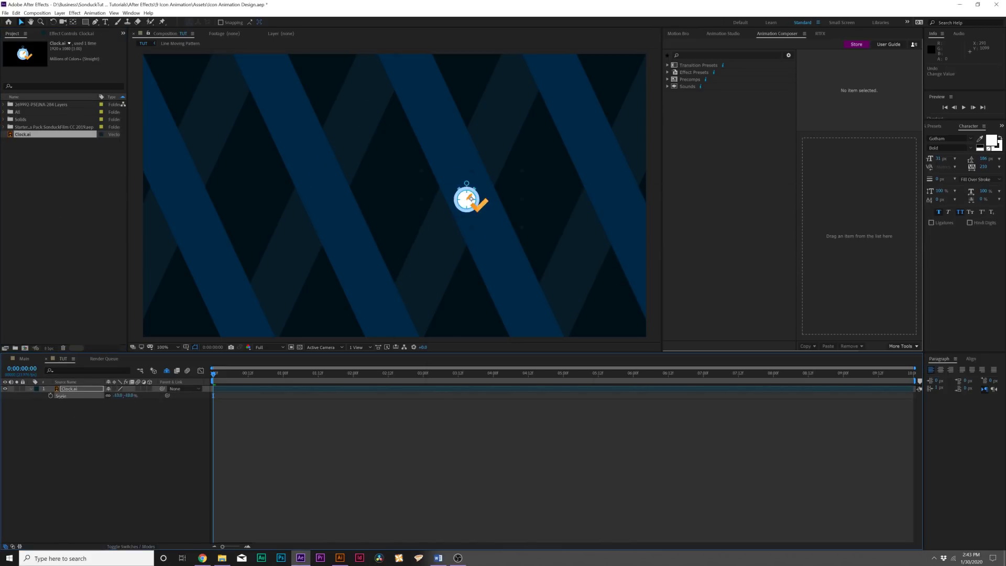
pyautogui.moveTo(89, 397); pyautogui.dragTo(135, 402)
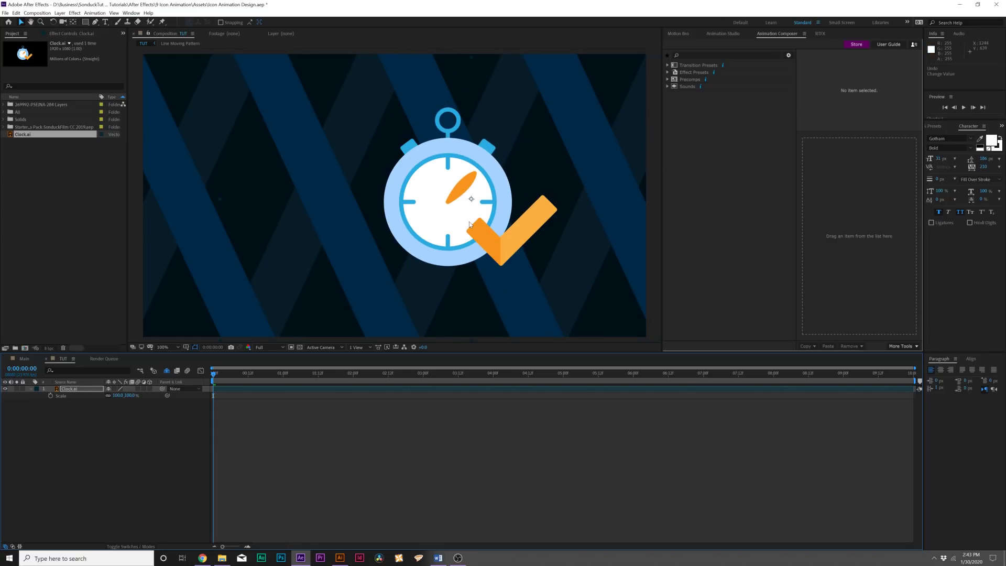
# - Create shapes from the Clock.ai vector layer and delete the original Clock.ai layer
pyautogui.rightClick(70, 392)
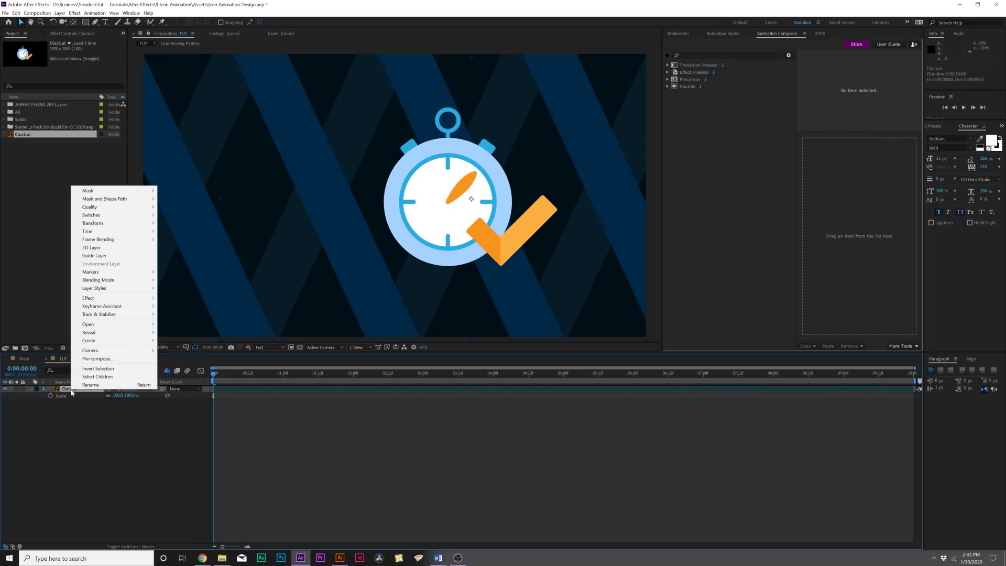
pyautogui.moveTo(114, 341)
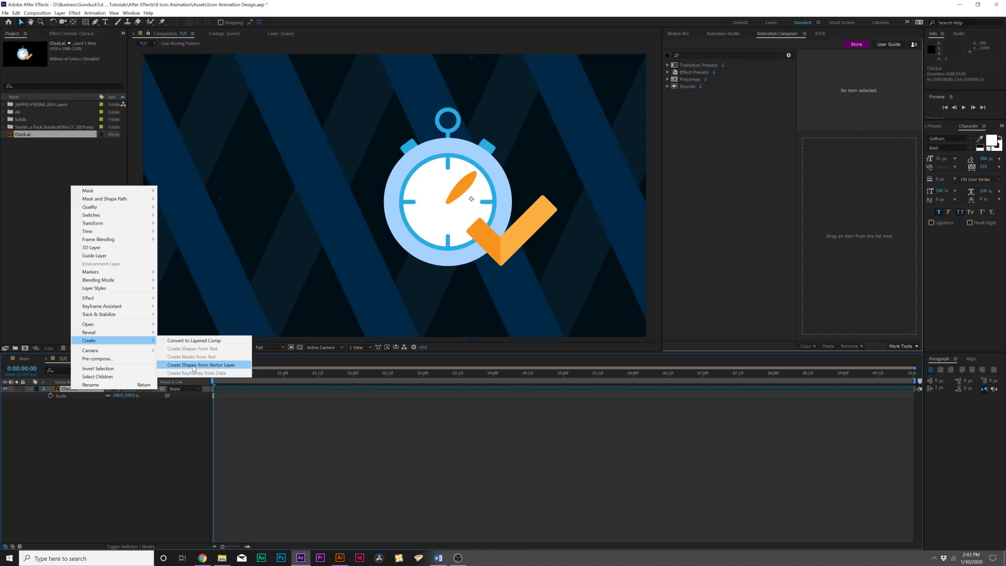
pyautogui.click(193, 365)
pyautogui.click(70, 396)
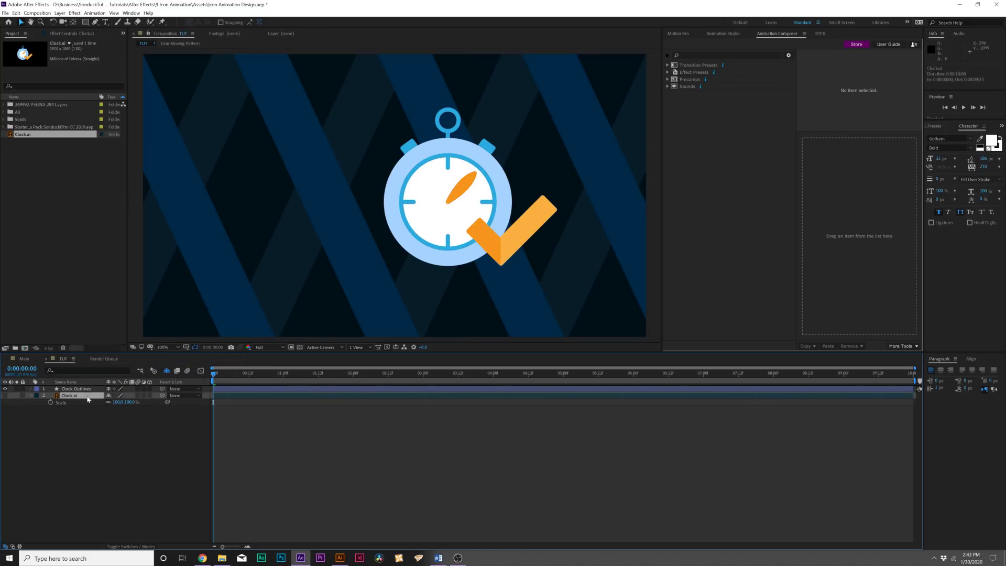
pyautogui.press('Delete')
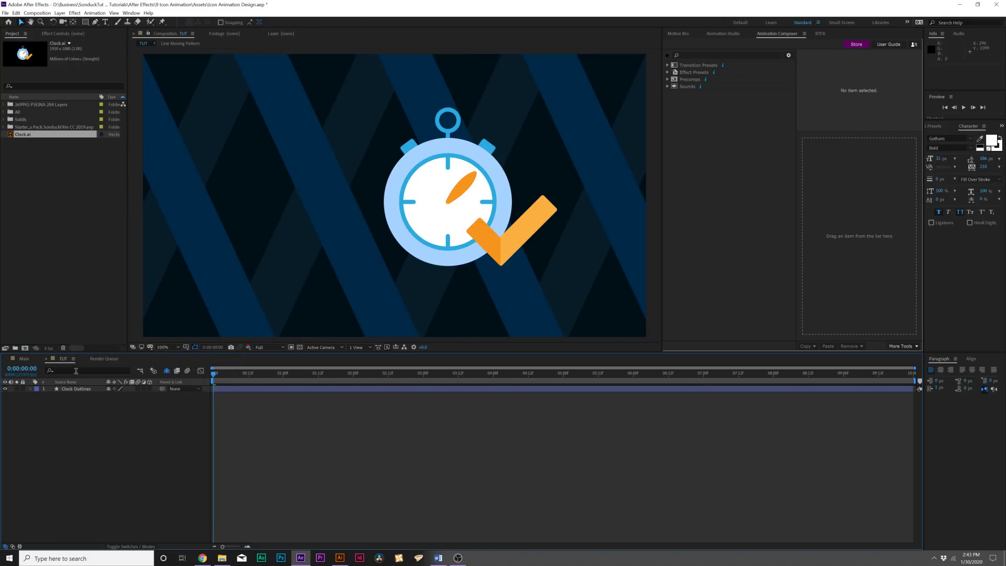
# - Expand the Clock Outlines contents and examine which part of the icon several of its shape groups represent
pyautogui.click(74, 388)
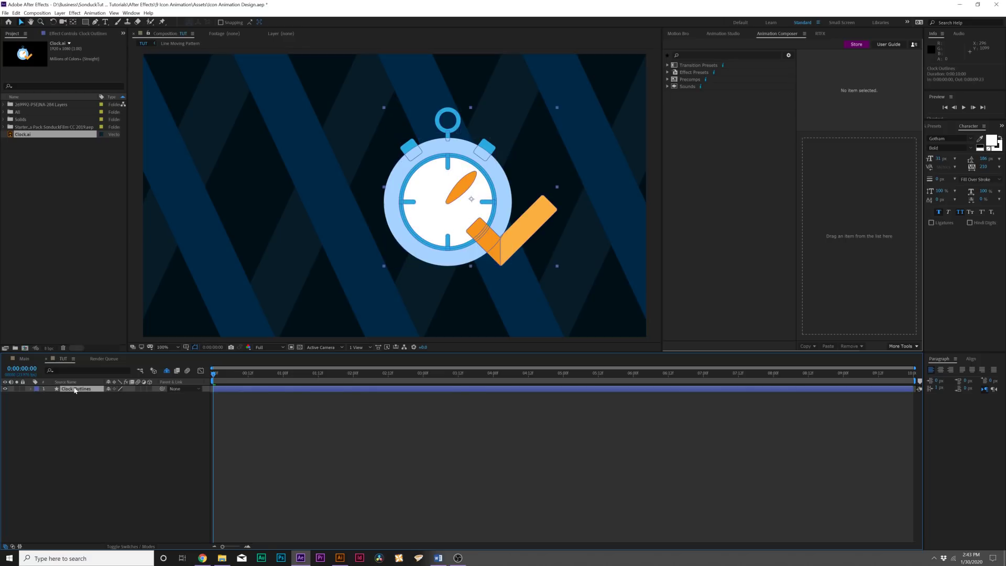
pyautogui.click(38, 396)
pyautogui.click(59, 403)
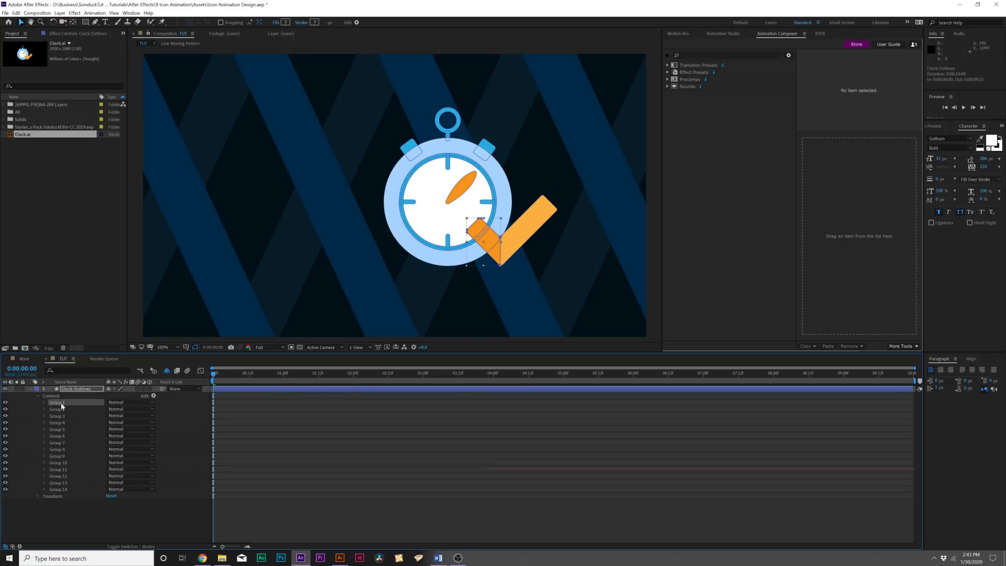
pyautogui.click(61, 422)
pyautogui.click(62, 456)
pyautogui.click(58, 475)
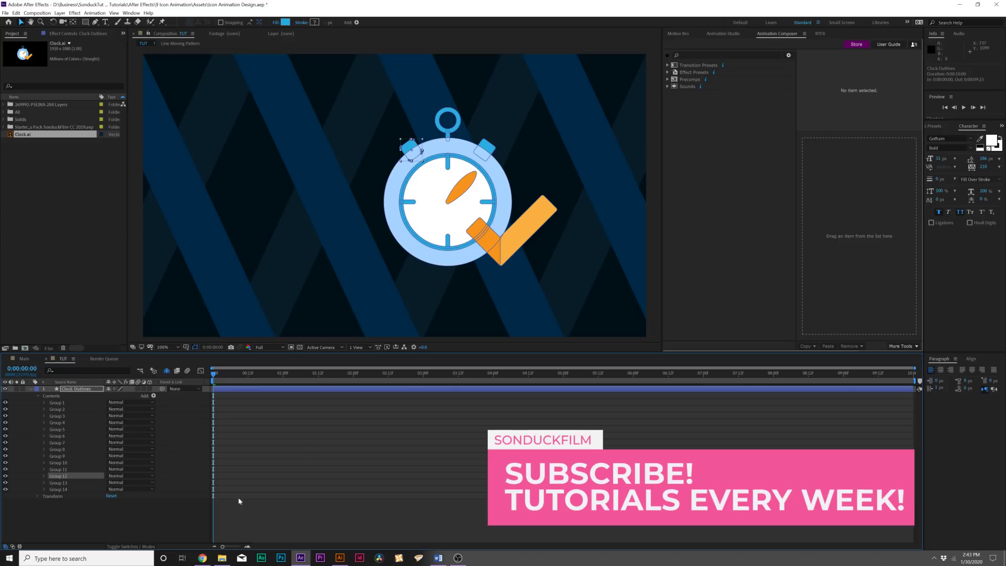
pyautogui.click(196, 477)
pyautogui.scroll(1, 238, 302)
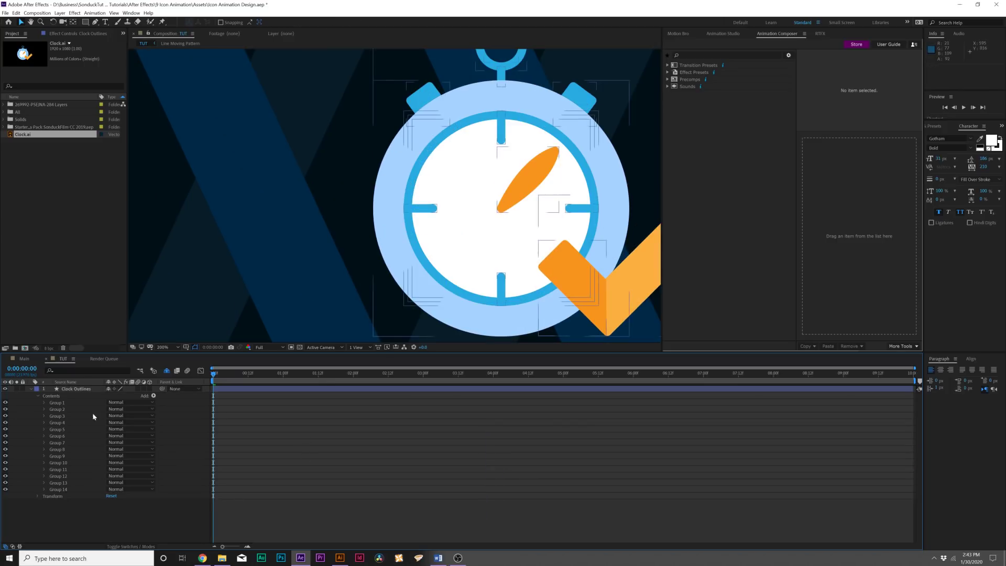
pyautogui.scroll(-1, 254, 285)
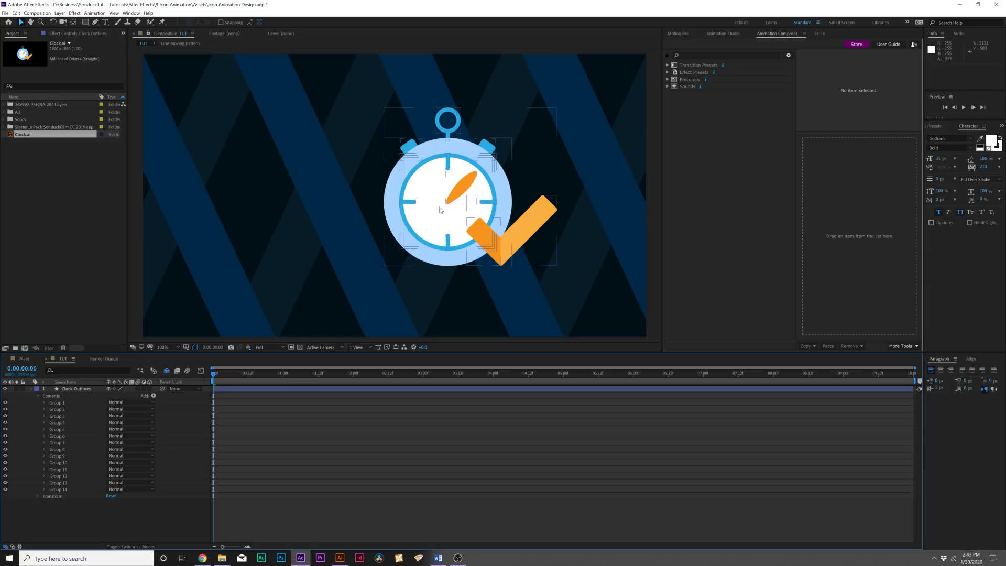
# - Move the whole Clock Outlines layer slightly to the right in the composition and deselect it
pyautogui.click(76, 389)
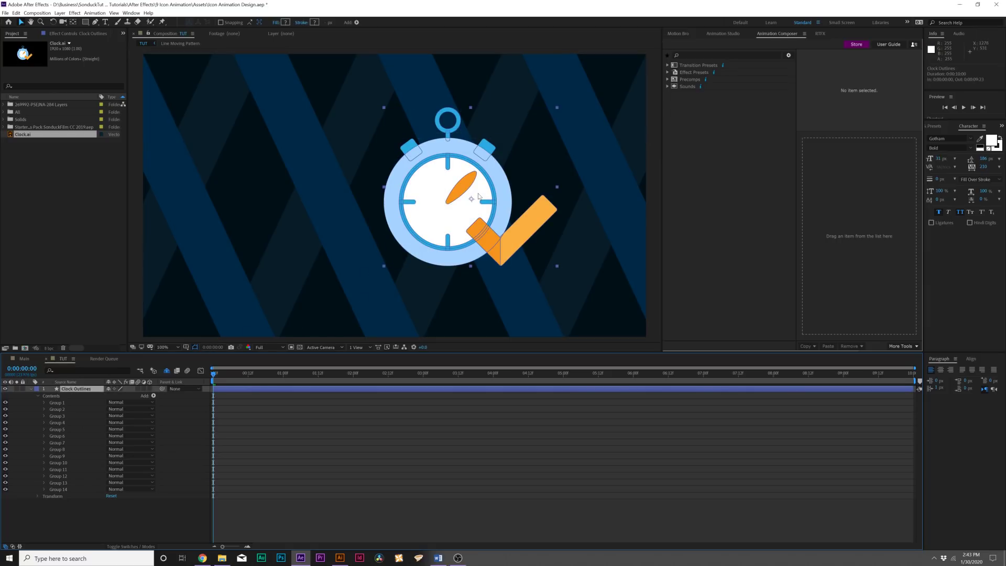
pyautogui.moveTo(472, 200); pyautogui.dragTo(515, 197)
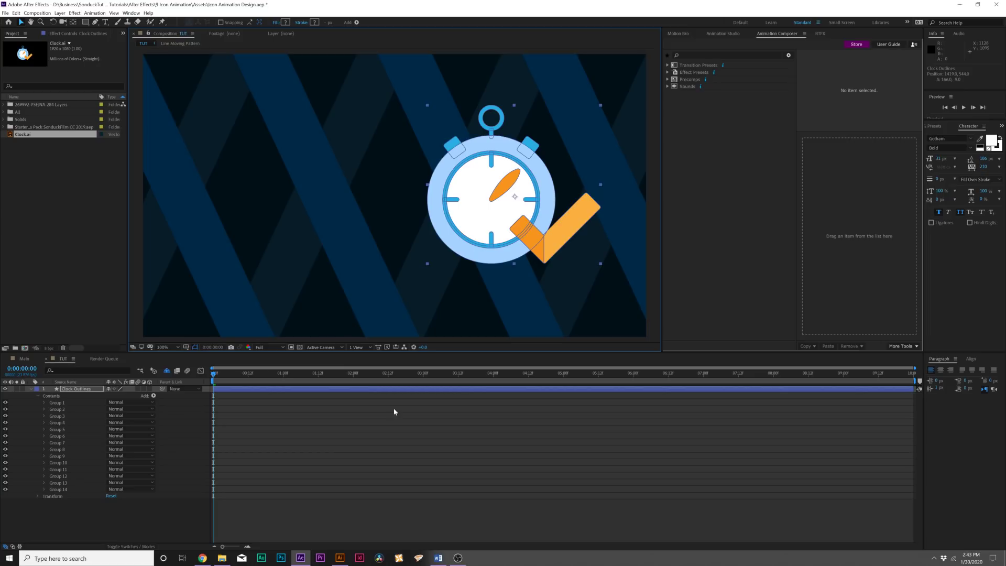
pyautogui.click(327, 518)
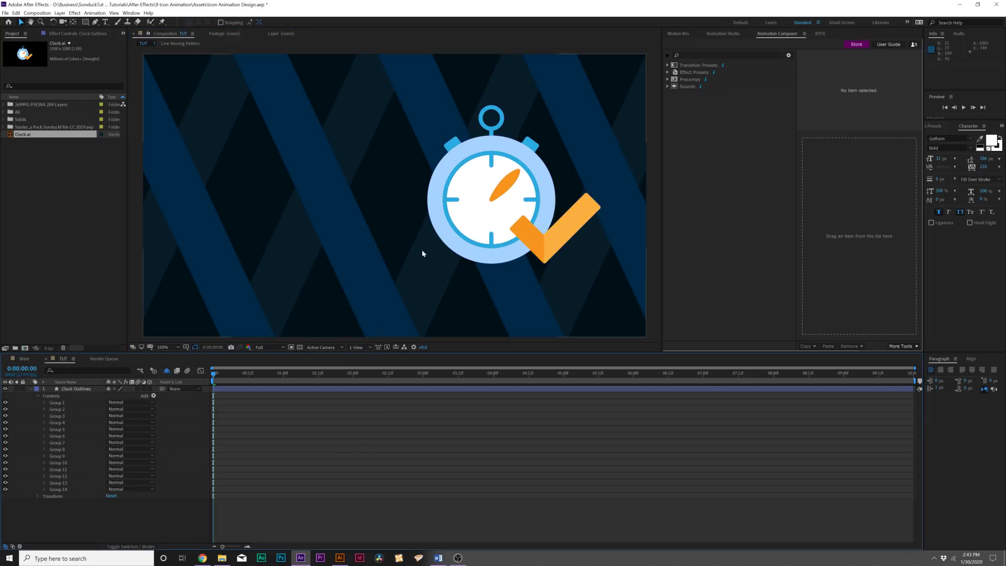
# - Check which shape groups make up the orange check mark by selecting Groups 1, 2 and 5 individually
pyautogui.click(57, 396)
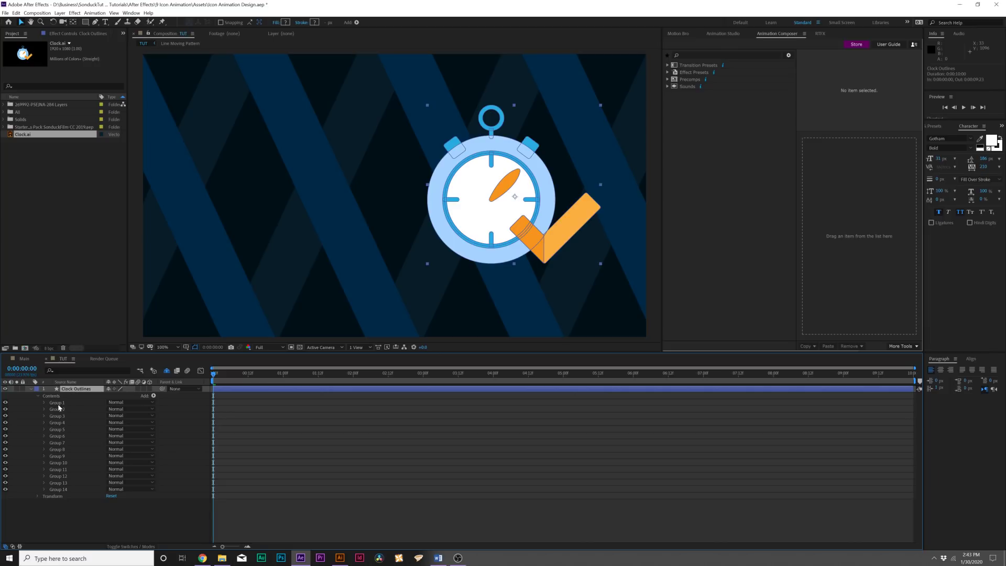
pyautogui.click(60, 403)
pyautogui.click(58, 410)
pyautogui.click(60, 429)
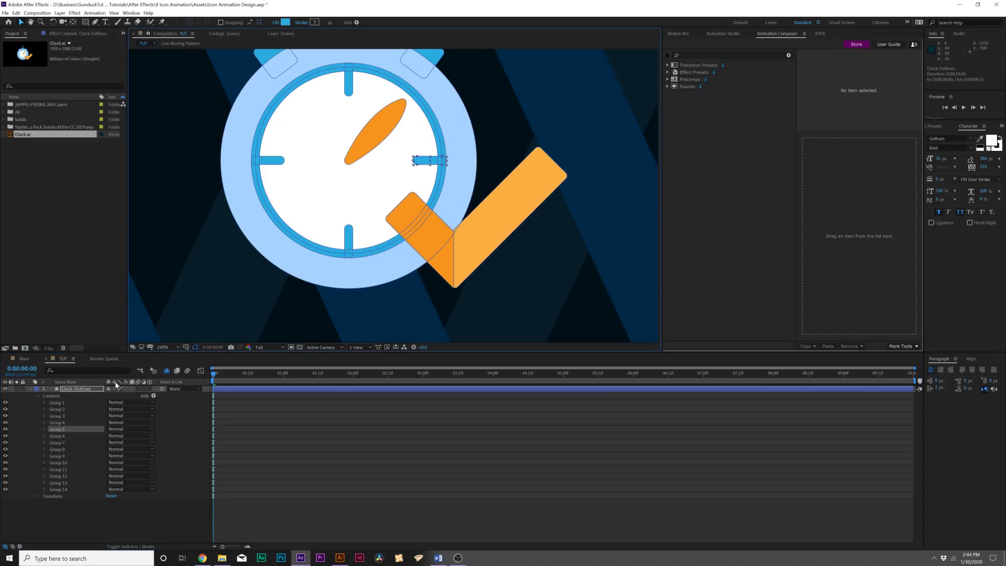
pyautogui.click(60, 402)
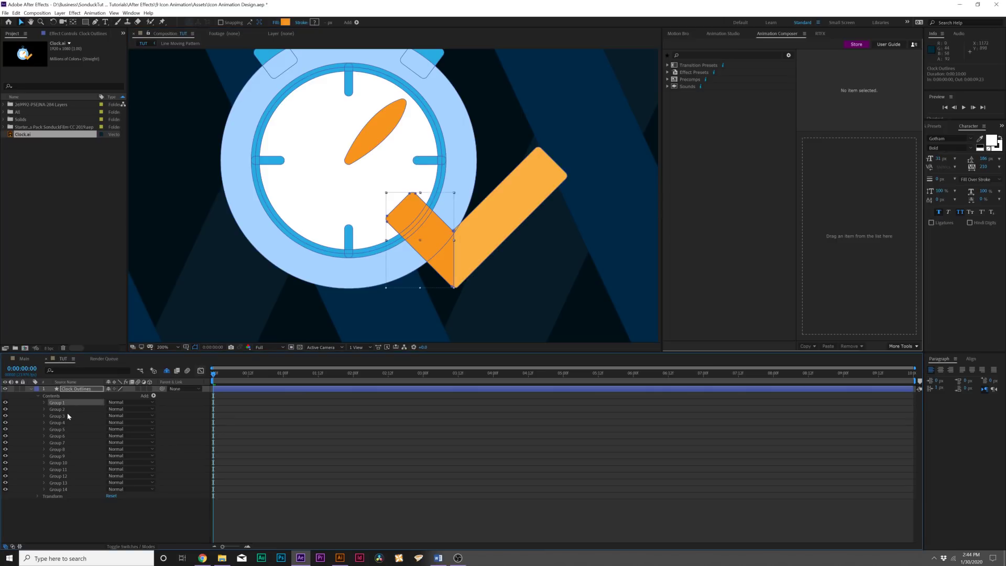
pyautogui.keyDown('shift'); pyautogui.click(61, 410); pyautogui.keyUp('shift')
# - Add position keyframes at the first frame to Group 1 and Group 2, the two halves of the check mark
pyautogui.click(57, 397)
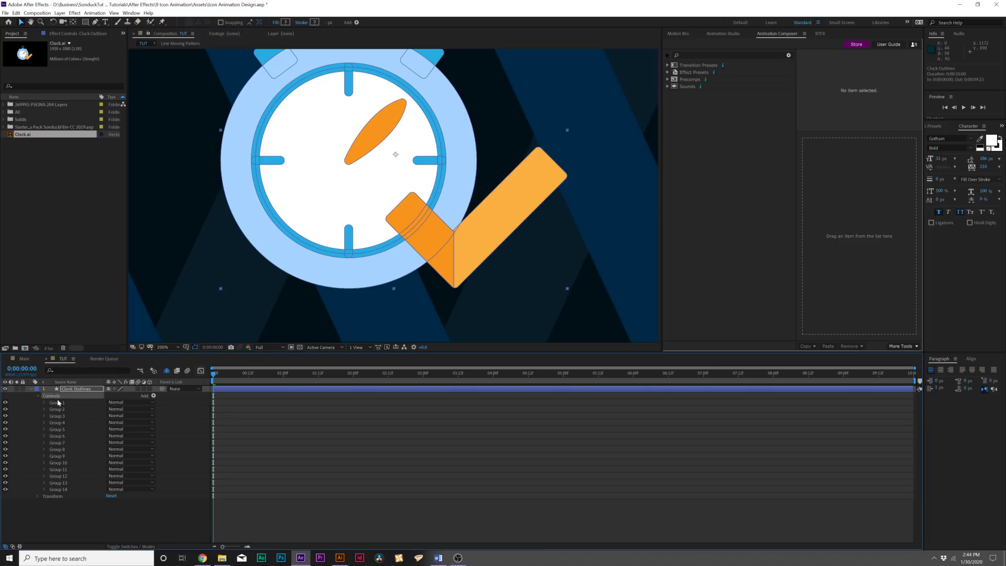
pyautogui.click(56, 403)
pyautogui.keyDown('shift'); pyautogui.click(57, 409); pyautogui.keyUp('shift')
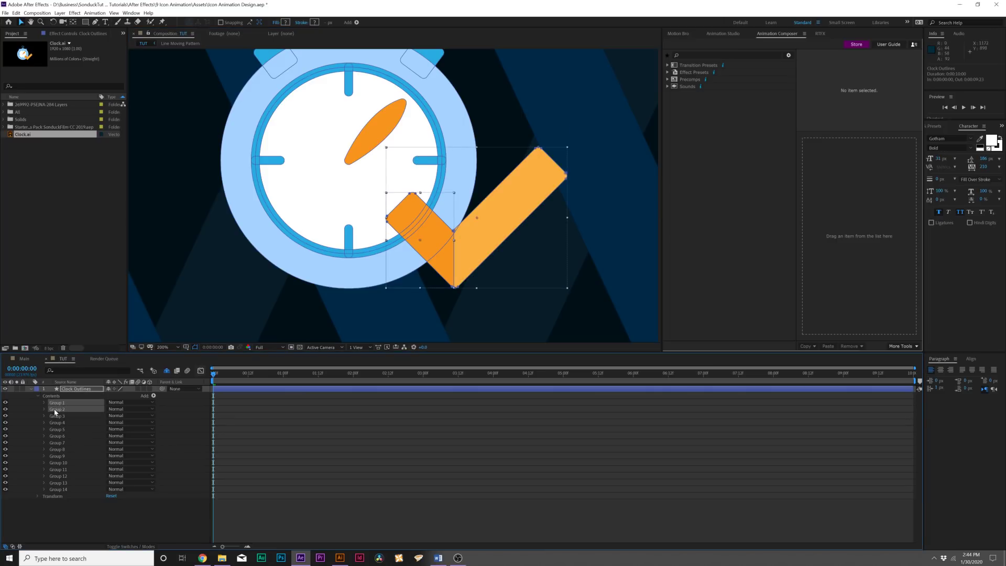
pyautogui.click(45, 402)
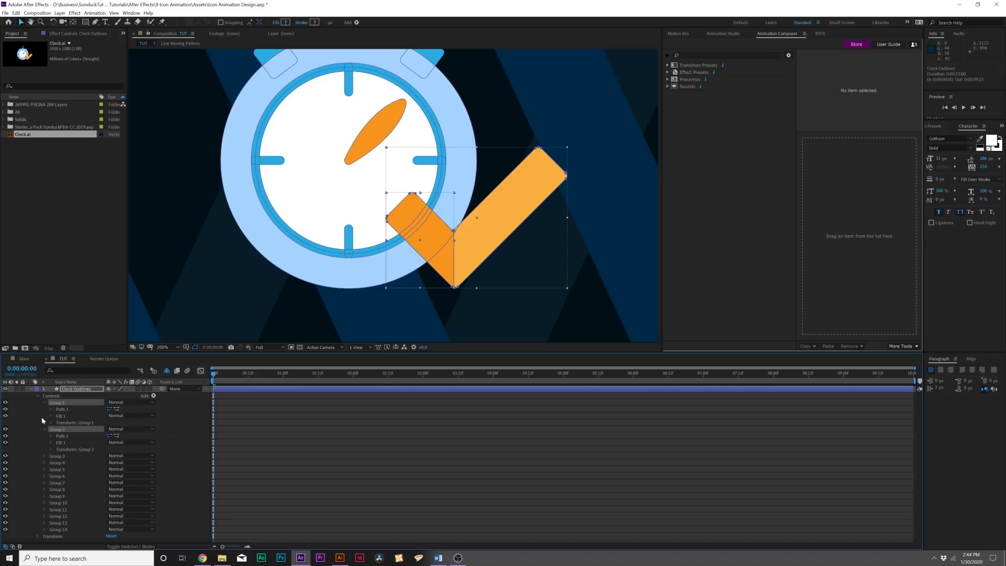
pyautogui.click(51, 422)
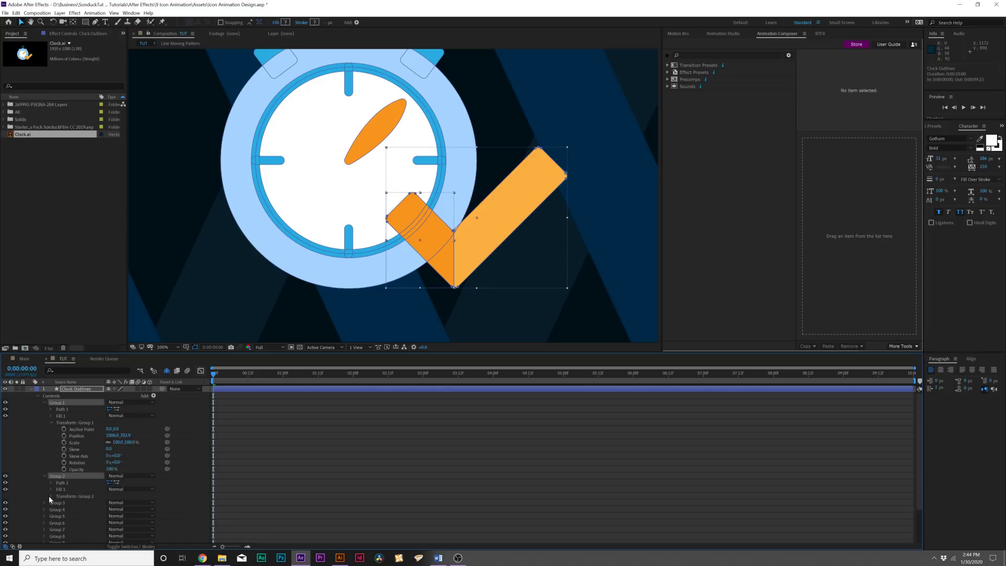
pyautogui.click(50, 496)
pyautogui.click(63, 432)
pyautogui.click(63, 506)
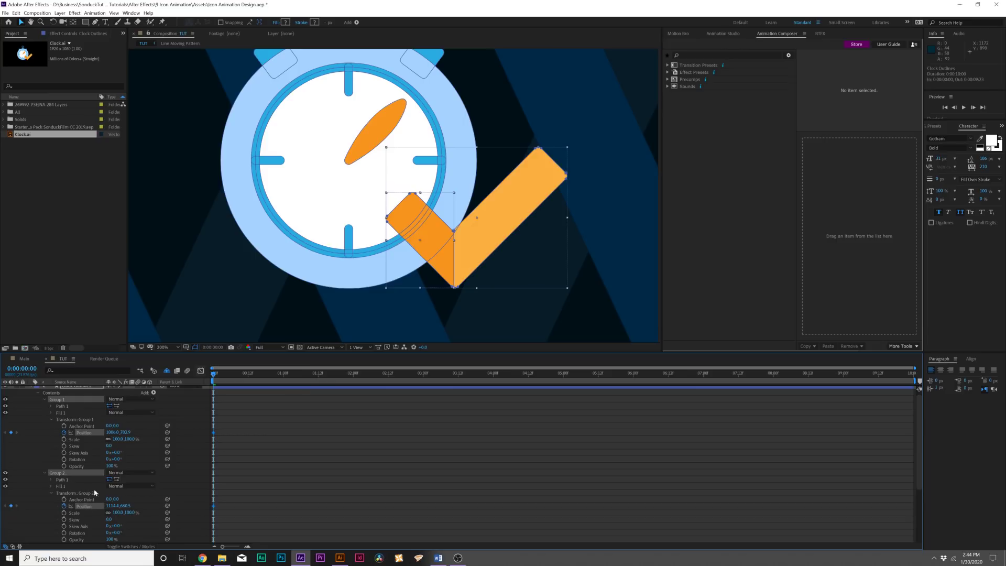
# - Move both check mark position keyframes to 0:00:01:06, shift both groups about 800 px right at the first frame, and scrub through the motion
pyautogui.moveTo(223, 423); pyautogui.dragTo(204, 522)
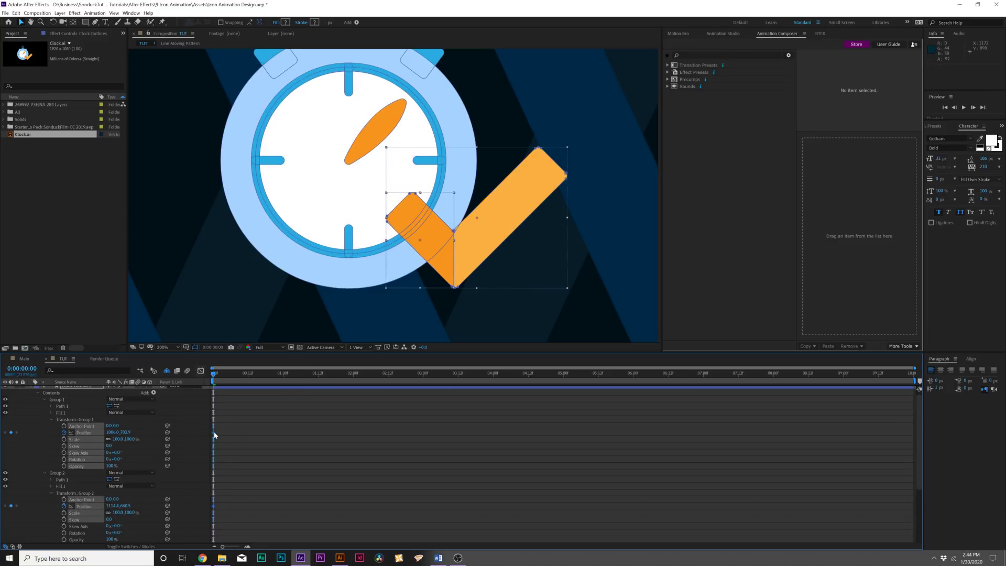
pyautogui.moveTo(214, 432); pyautogui.dragTo(286, 432)
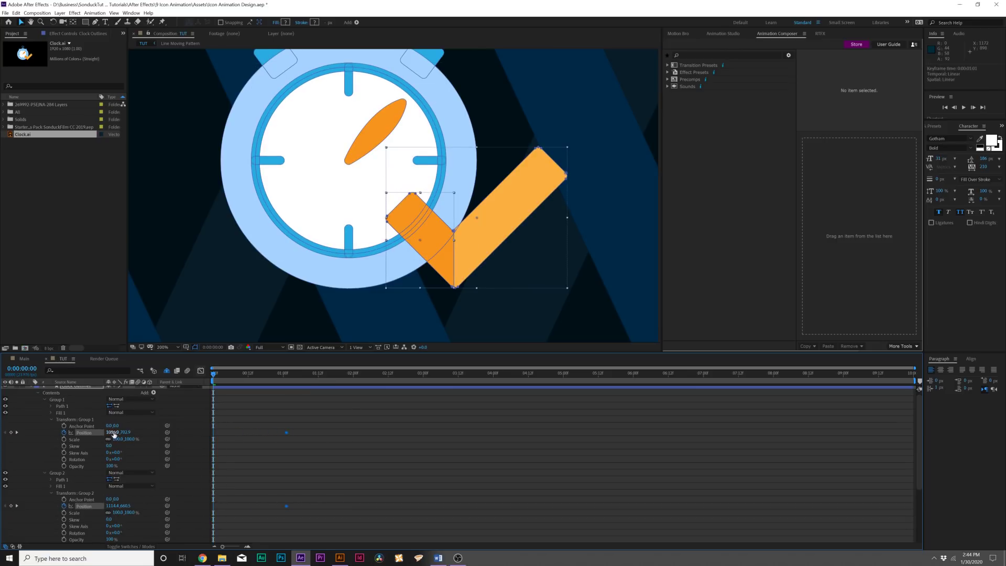
pyautogui.moveTo(114, 434); pyautogui.dragTo(410, 421)
pyautogui.scroll(-2, 465, 238)
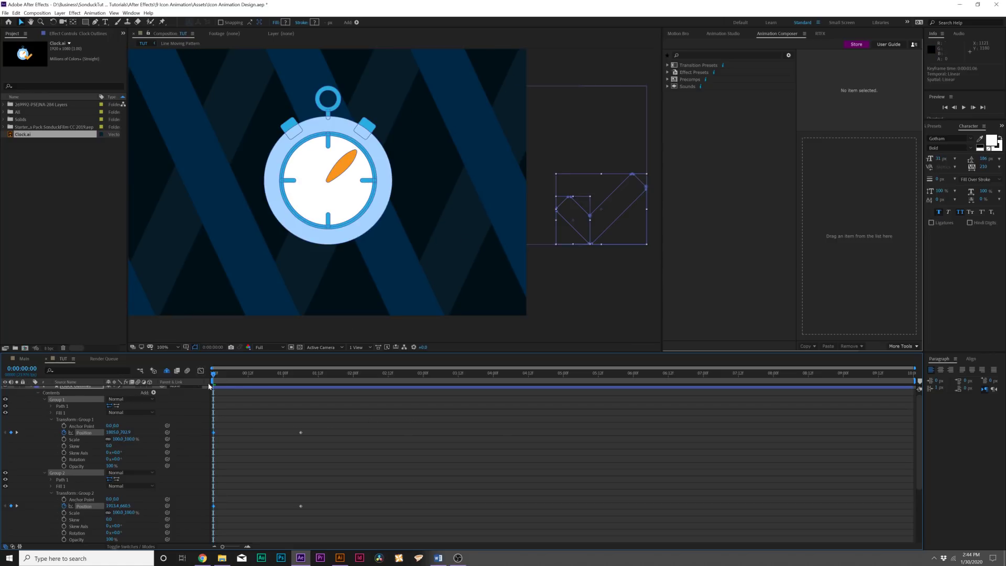
pyautogui.moveTo(216, 378); pyautogui.dragTo(302, 387)
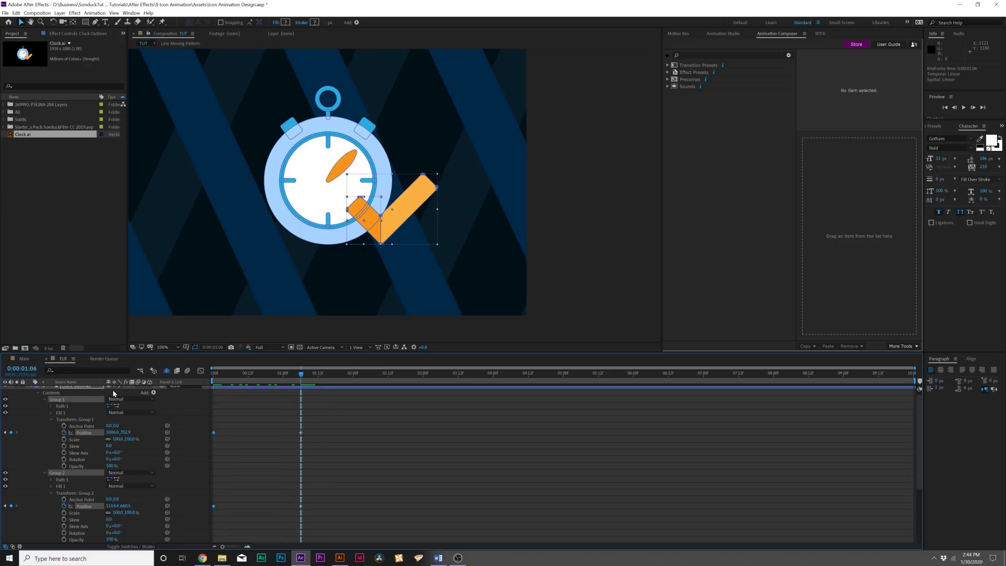
# - Reveal the Clock Outlines layer's own position and shift the entire icon farther right
pyautogui.scroll(1, 71, 396)
pyautogui.click(74, 390)
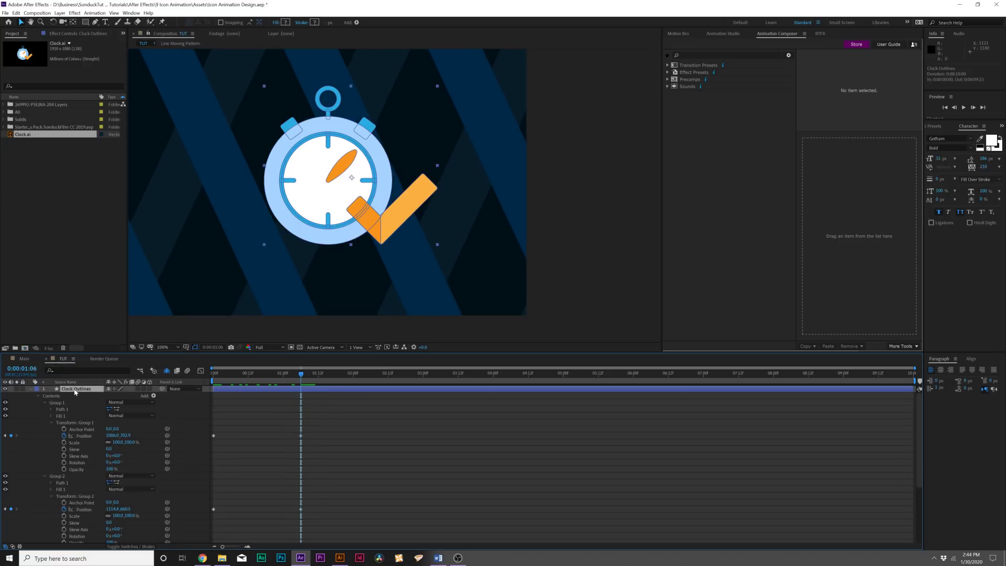
pyautogui.press('p')
pyautogui.moveTo(111, 395); pyautogui.dragTo(148, 397)
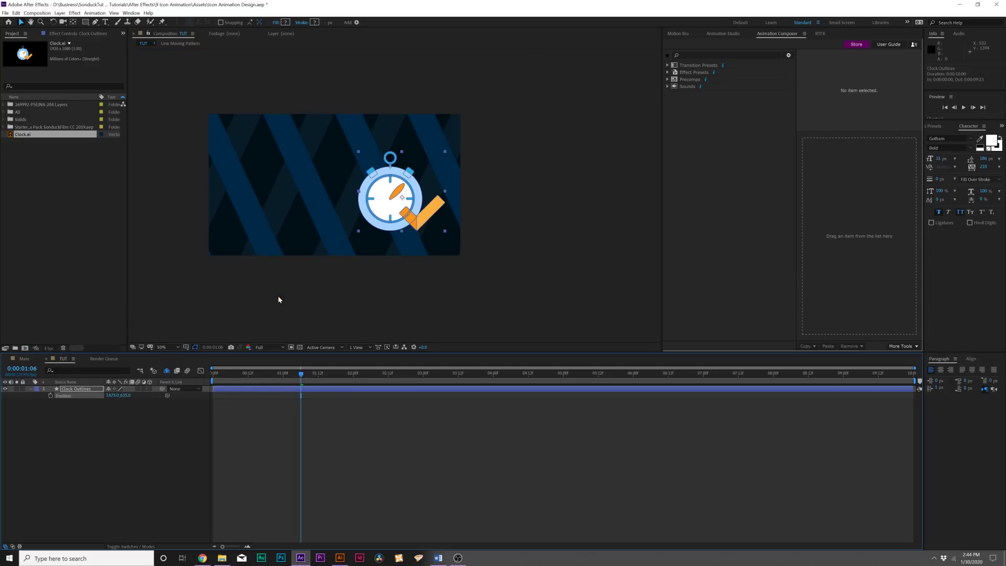
# - Reveal the Clock Outlines layer's scale and move its anchor point to the centre of the clock face with the Pan Behind tool
pyautogui.press('s')
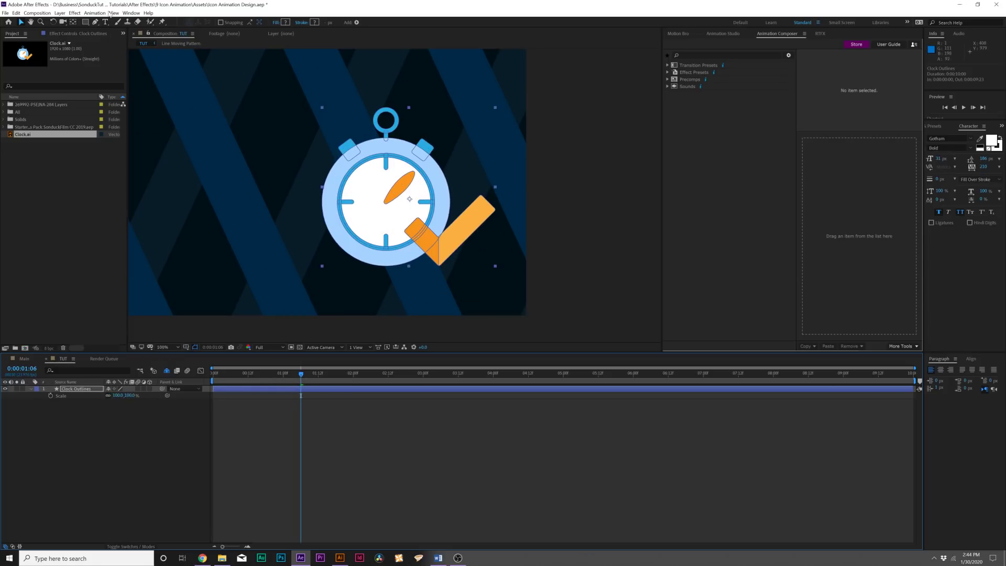
pyautogui.click(73, 22)
pyautogui.scroll(2, 416, 205)
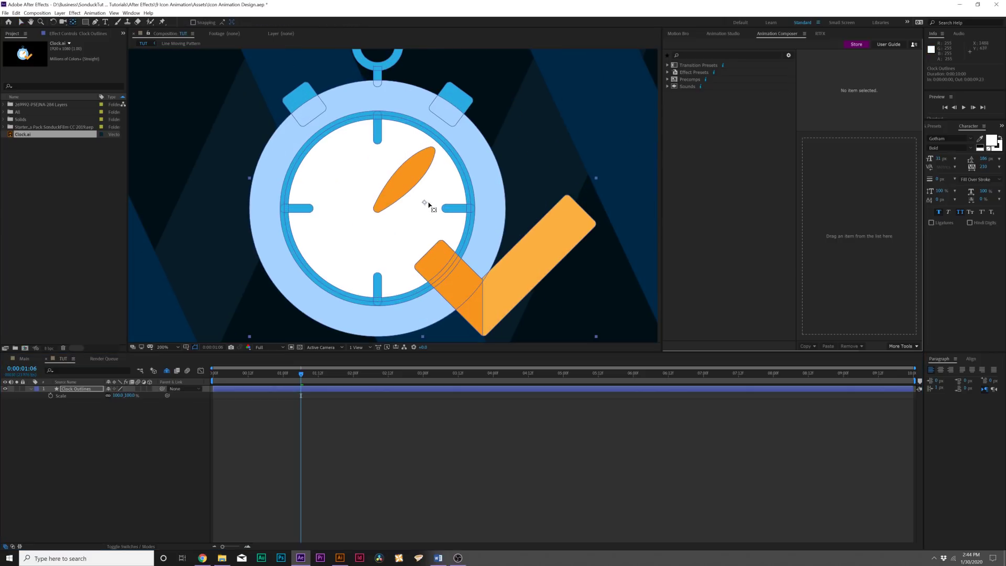
pyautogui.moveTo(423, 208); pyautogui.dragTo(375, 213)
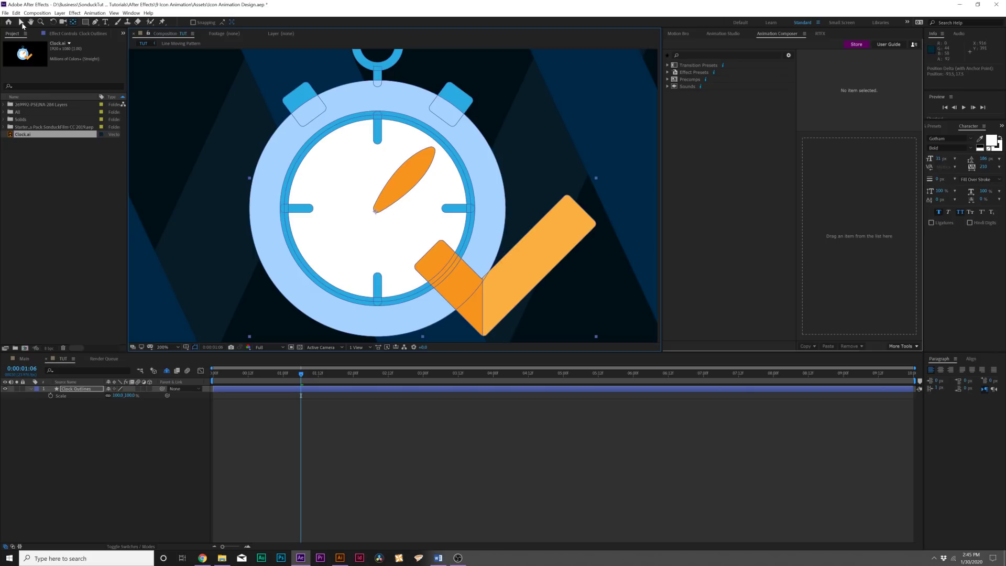
# - Scale the Clock Outlines layer down to about 77% around the centre of the clock face
pyautogui.click(22, 23)
pyautogui.moveTo(116, 397); pyautogui.dragTo(103, 397)
pyautogui.scroll(-2, 425, 206)
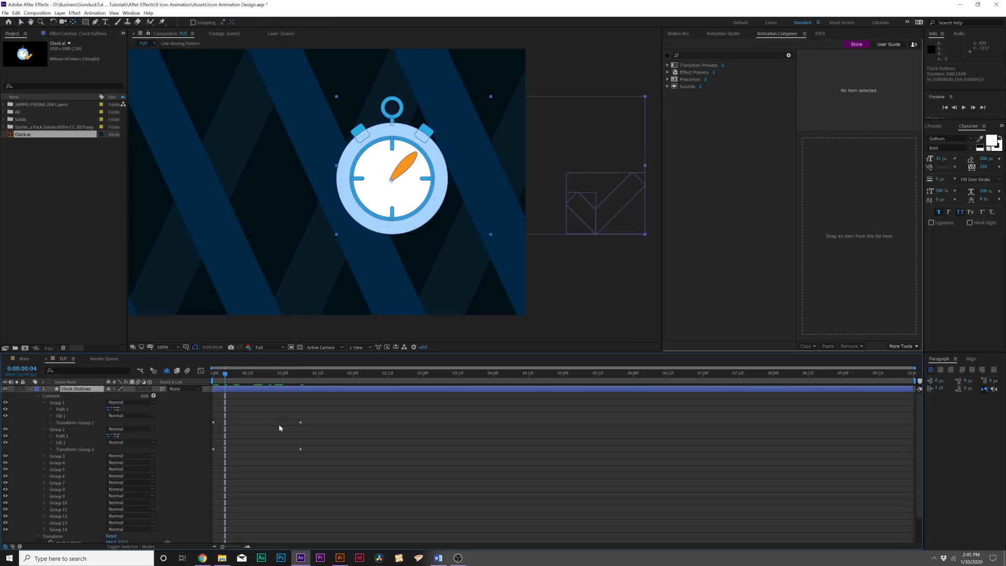
# - Apply Easy Ease to the position keyframes of Group 1 and Group 2, and move the end keyframes closer to the start ones
pyautogui.press('u')
pyautogui.moveTo(299, 402); pyautogui.dragTo(183, 438)
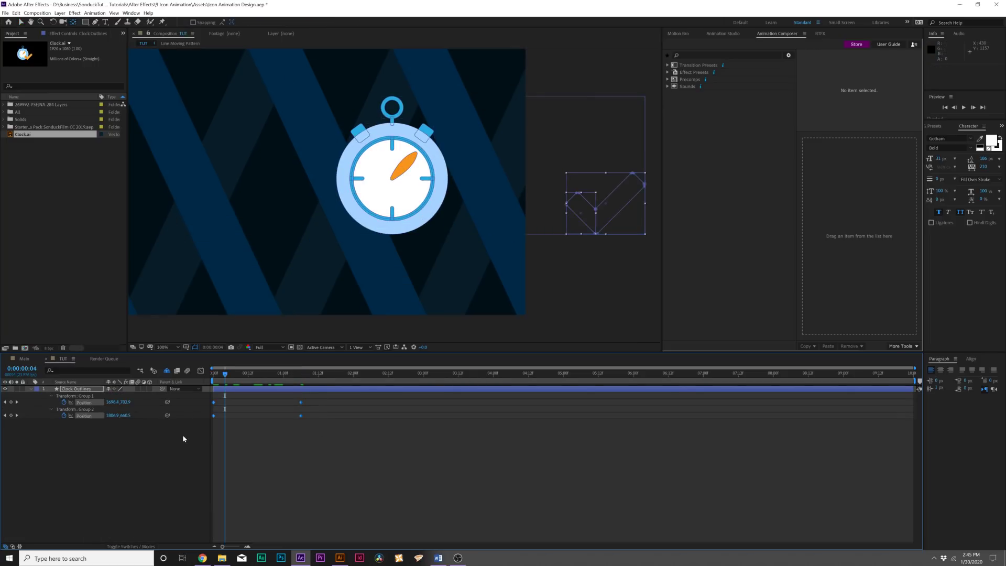
pyautogui.press('F9')
pyautogui.moveTo(224, 374); pyautogui.dragTo(280, 377)
pyautogui.moveTo(206, 450); pyautogui.dragTo(301, 400)
pyautogui.click(272, 436)
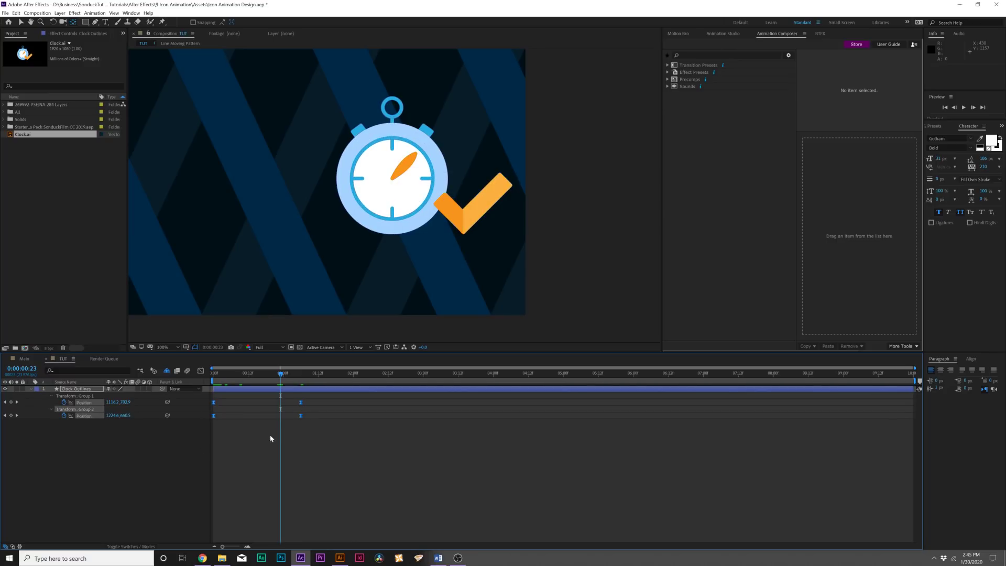
pyautogui.moveTo(281, 445); pyautogui.dragTo(318, 401)
pyautogui.moveTo(300, 402); pyautogui.dragTo(248, 408)
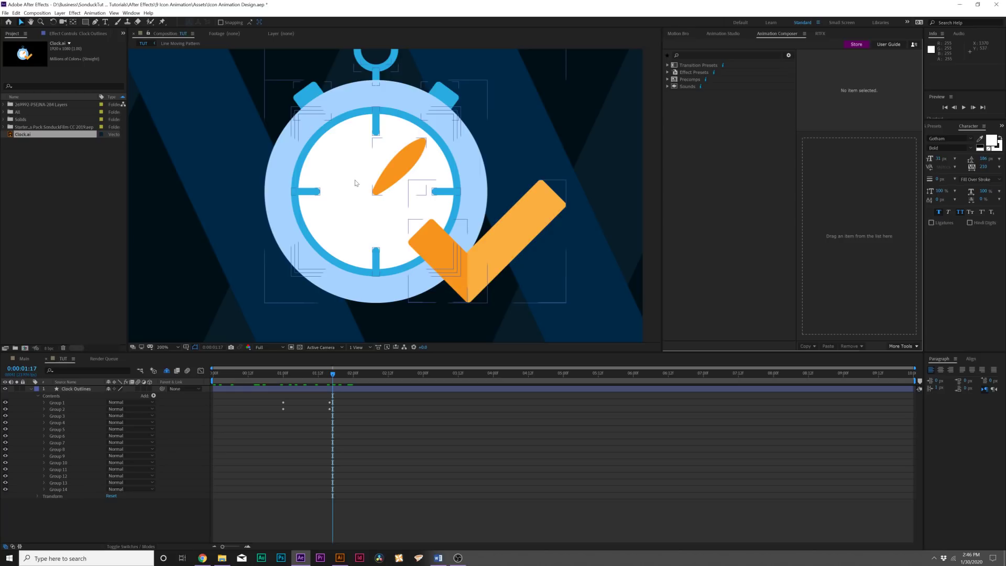
# - Identify the clock hand's shape group, Group 3, and reveal its transform properties
pyautogui.scroll(-2, 355, 183)
pyautogui.scroll(2, 374, 222)
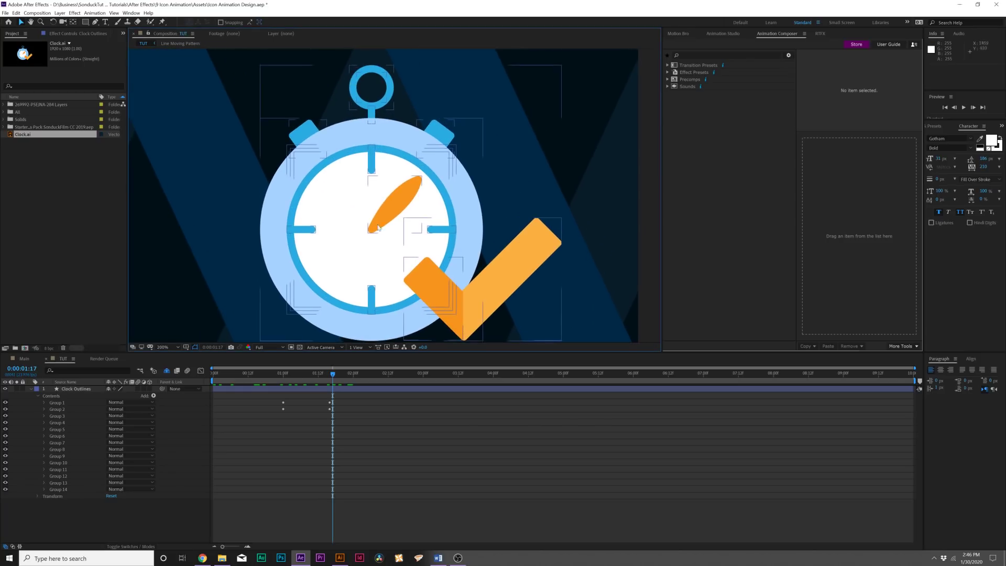
pyautogui.click(286, 372)
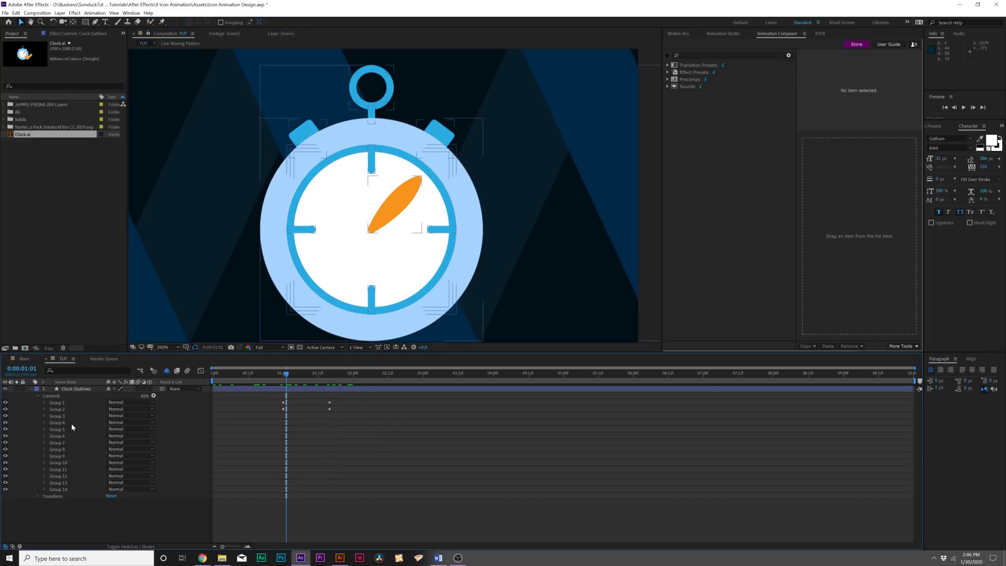
pyautogui.click(57, 423)
pyautogui.click(55, 416)
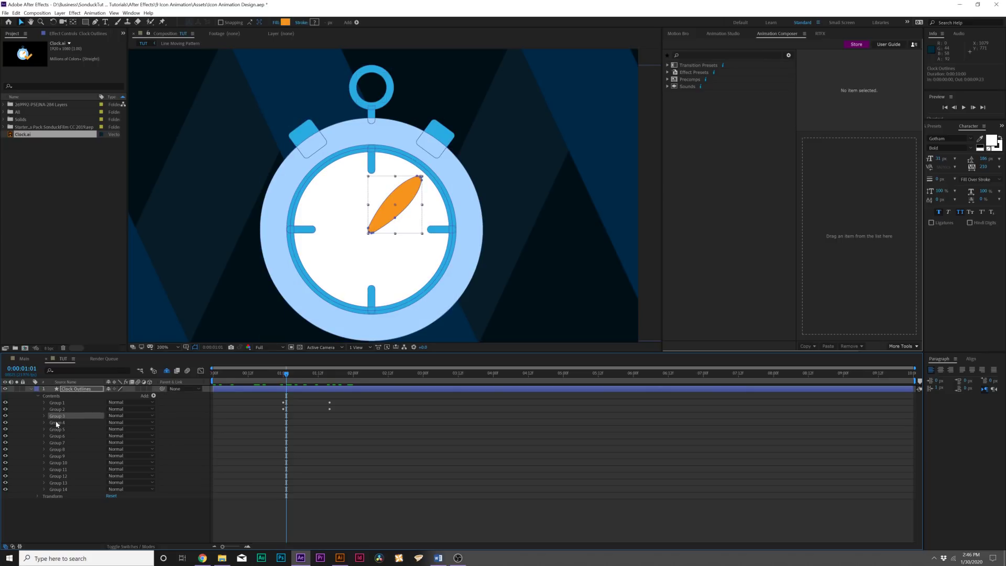
pyautogui.click(43, 416)
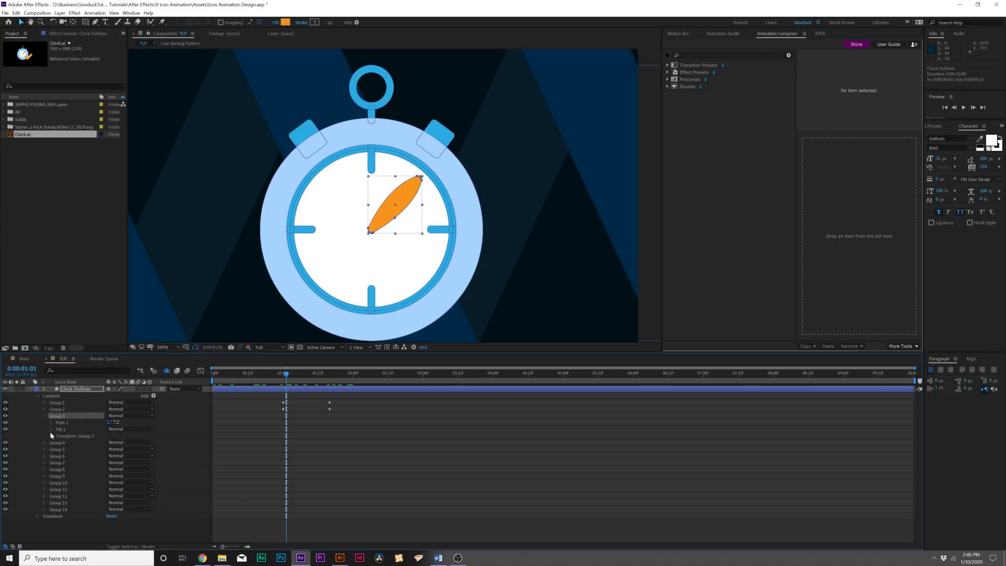
pyautogui.click(51, 435)
# - Move Group 3's anchor point to the clock hand's inner end at the centre of the dial with the Pan Behind tool
pyautogui.scroll(4, 395, 196)
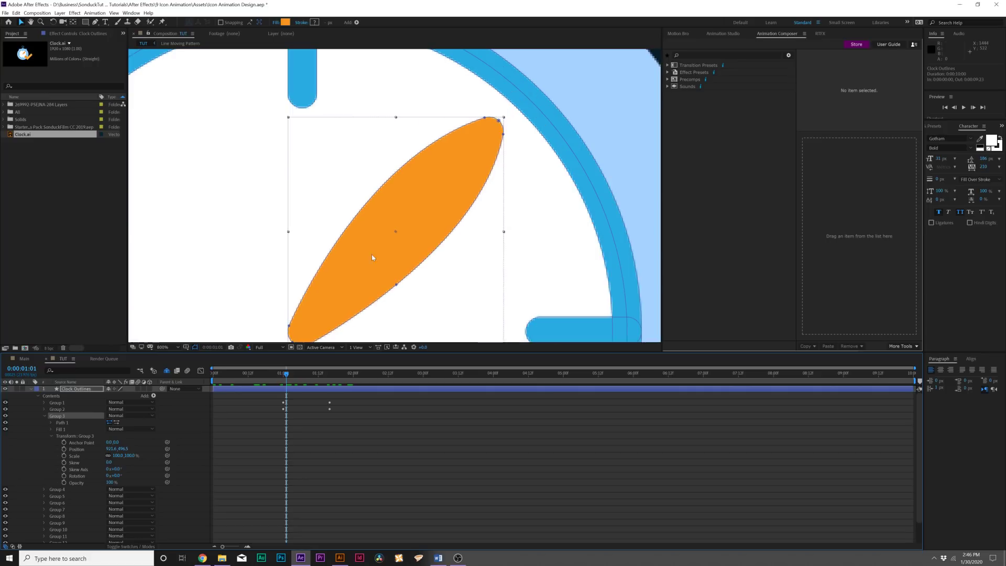
pyautogui.scroll(-3, 325, 246)
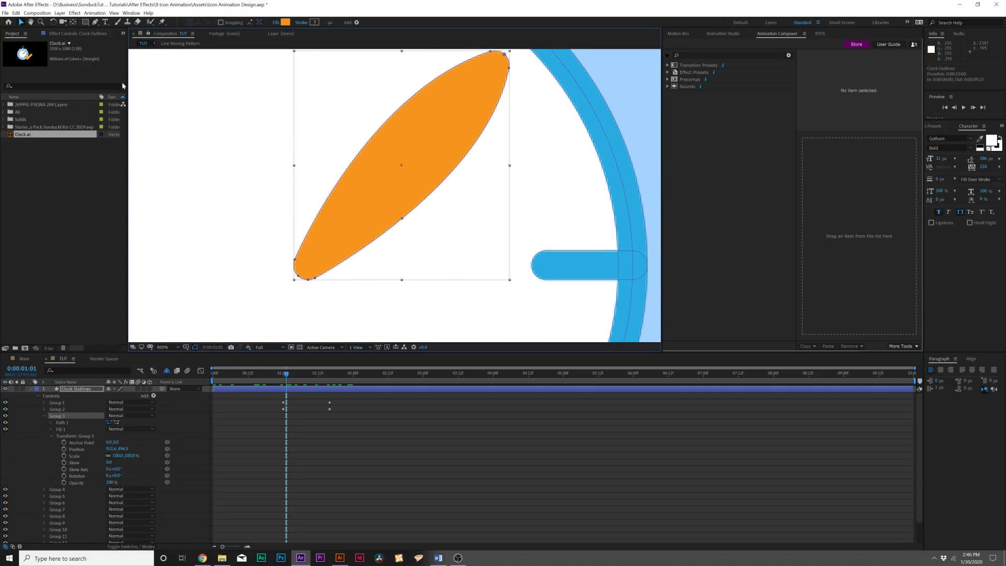
pyautogui.click(73, 22)
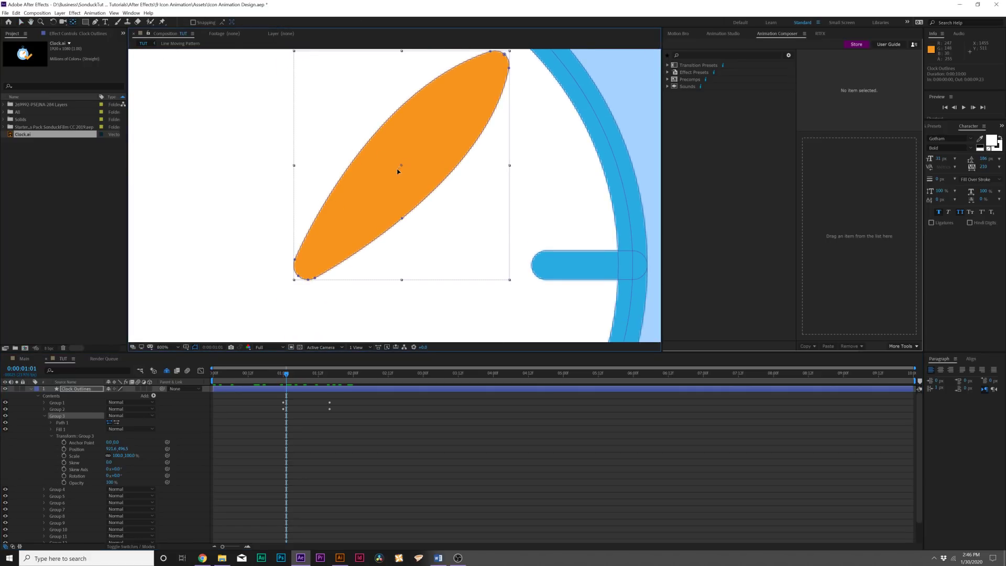
pyautogui.moveTo(403, 167); pyautogui.dragTo(355, 233)
pyautogui.moveTo(297, 281); pyautogui.dragTo(295, 282)
# - Add the expression time*60 to Group 3's rotation and preview the spinning clock hand
pyautogui.keyDown('alt'); pyautogui.click(64, 475); pyautogui.keyUp('alt')
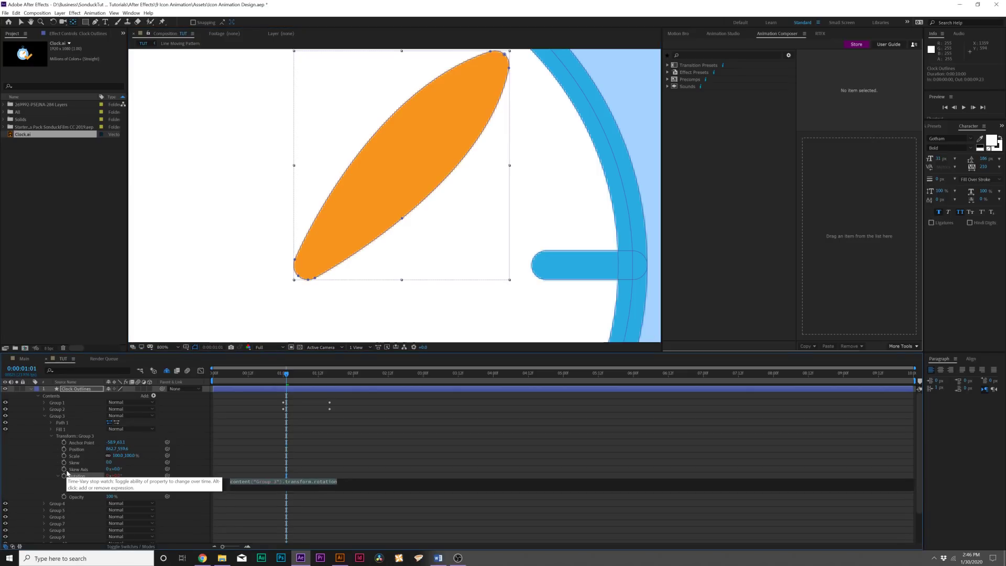
pyautogui.write('time*60')
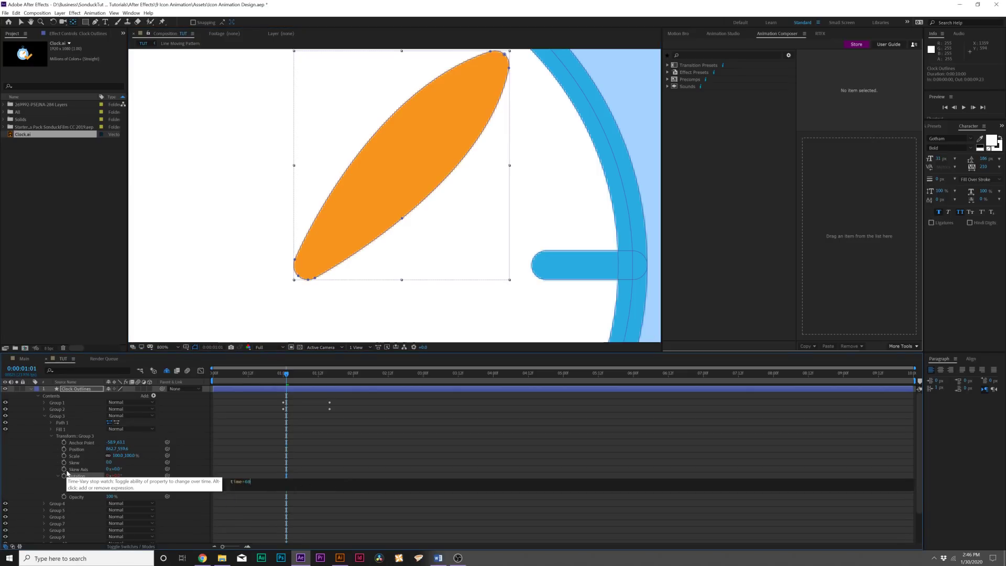
pyautogui.click(260, 394)
pyautogui.scroll(-1, 366, 237)
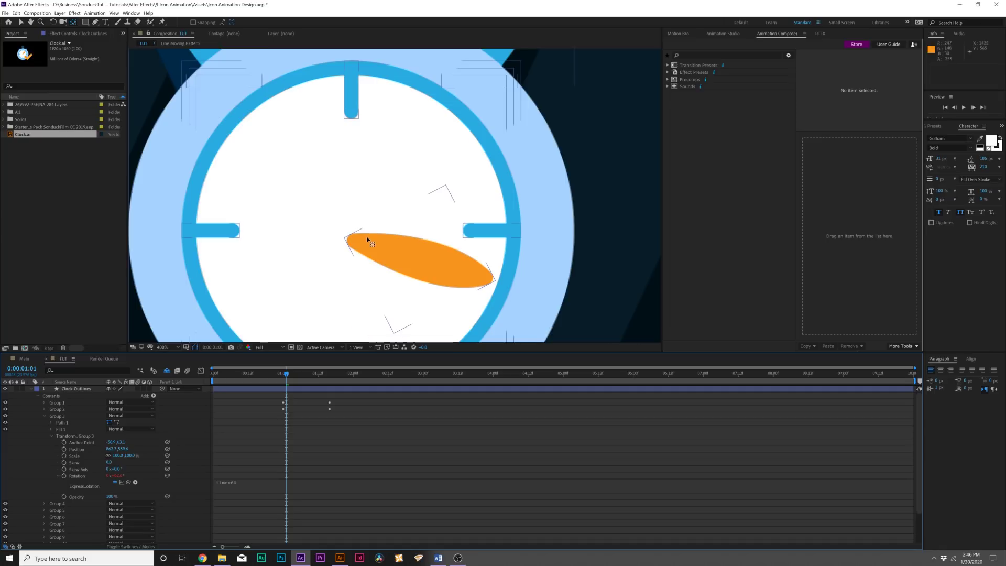
pyautogui.press('space')
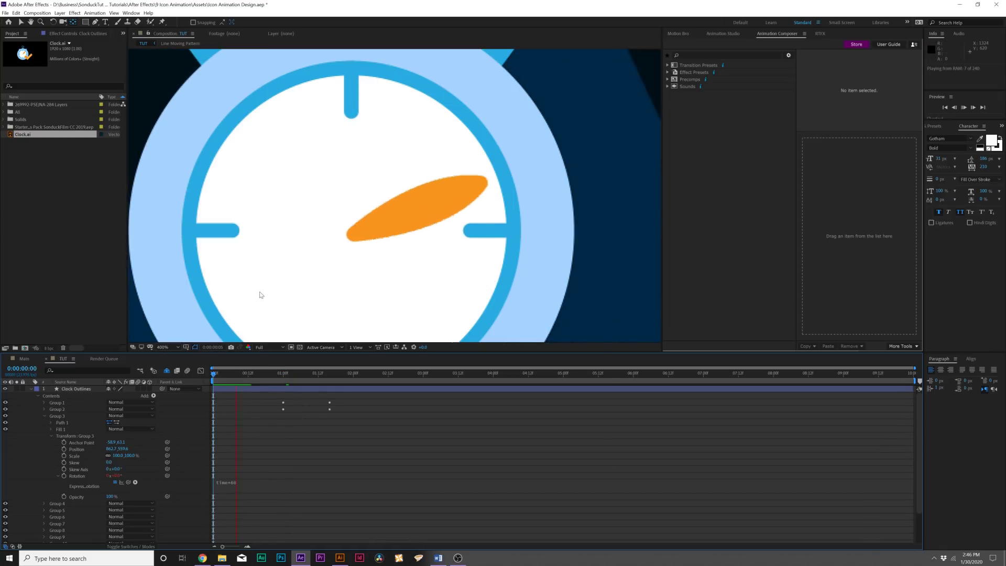
pyautogui.press(',')
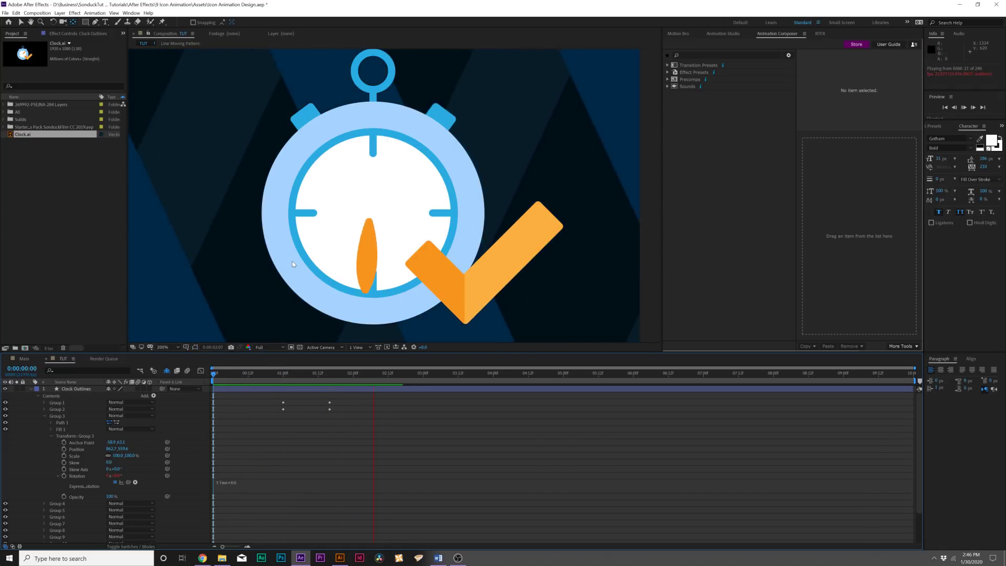
# - Change Group 3's rotation expression to time*120 and preview the faster clock hand
pyautogui.click(241, 482)
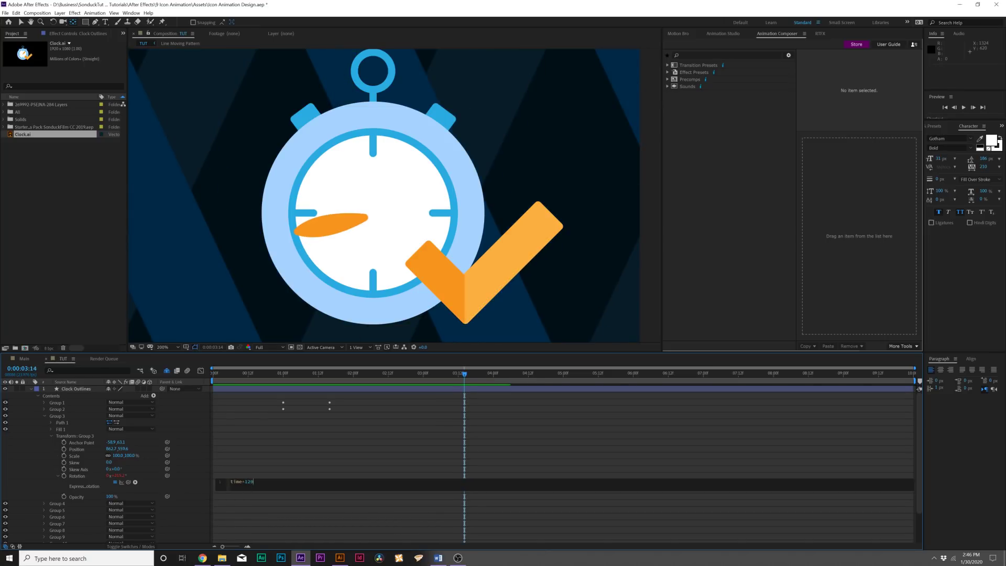
pyautogui.click(233, 326)
pyautogui.press('space')
pyautogui.press('space')
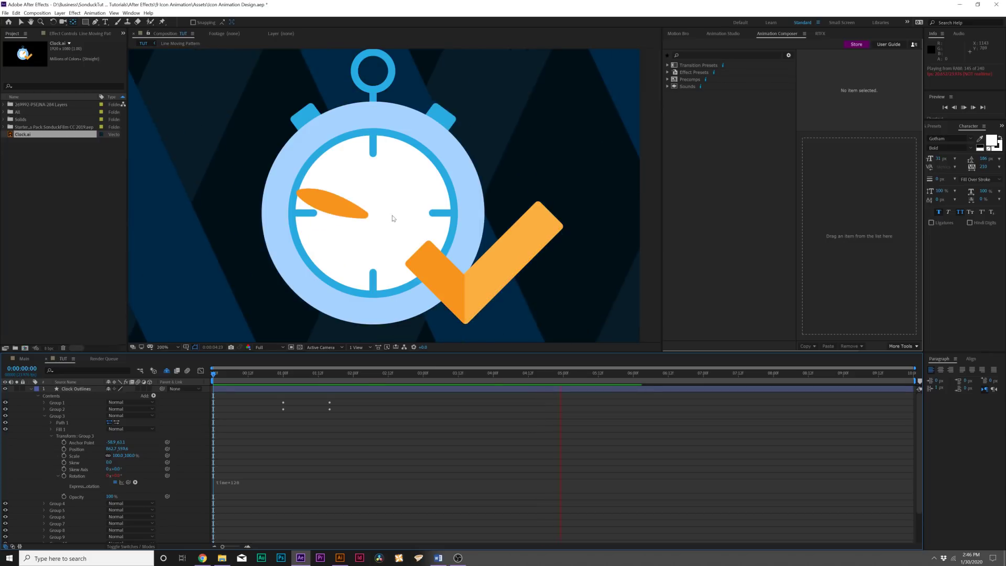
pyautogui.scroll(-1, 405, 240)
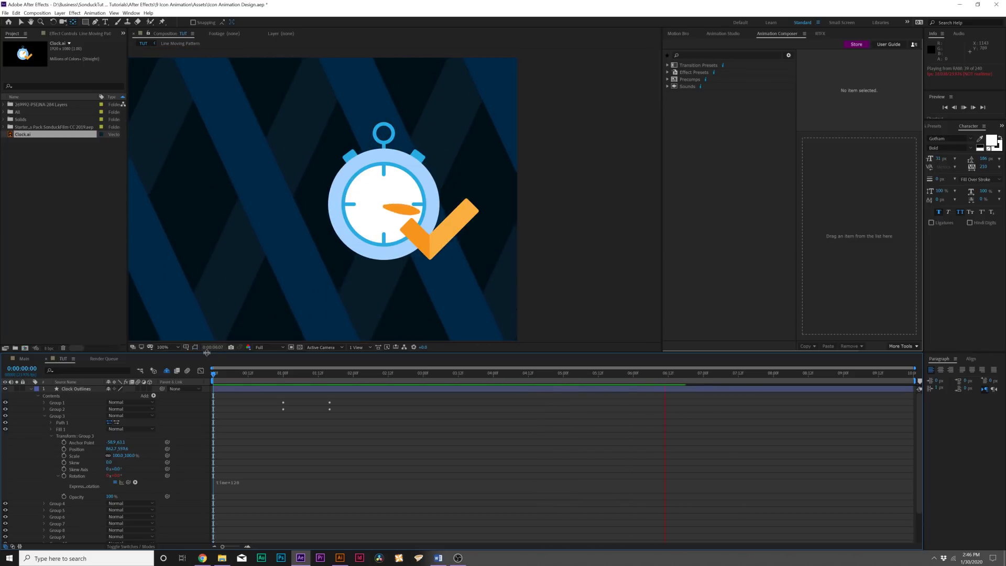
pyautogui.press('space')
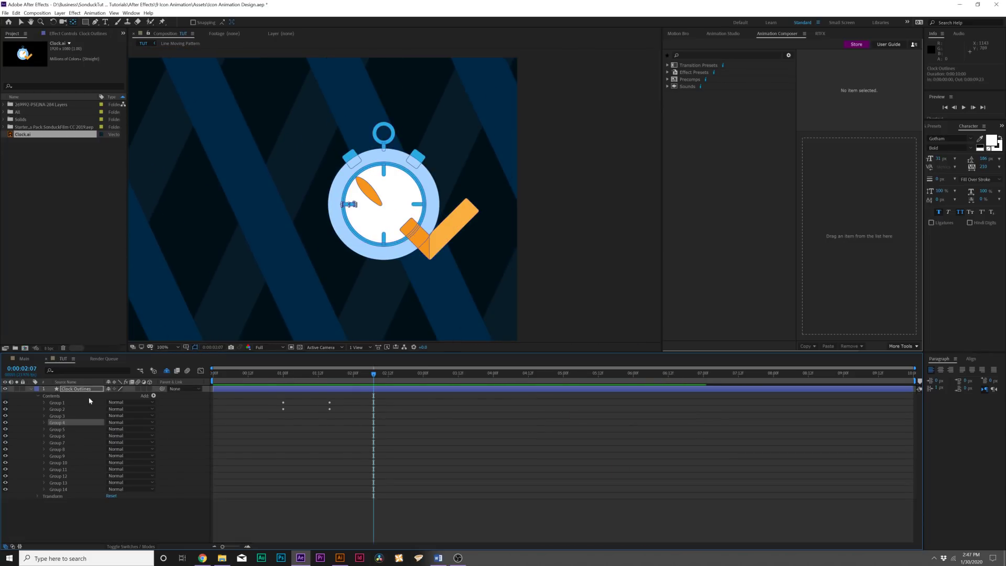
# - Select the shape groups from Group 4 to Group 10 one by one to identify which clock part each one holds
pyautogui.scroll(1, 235, 264)
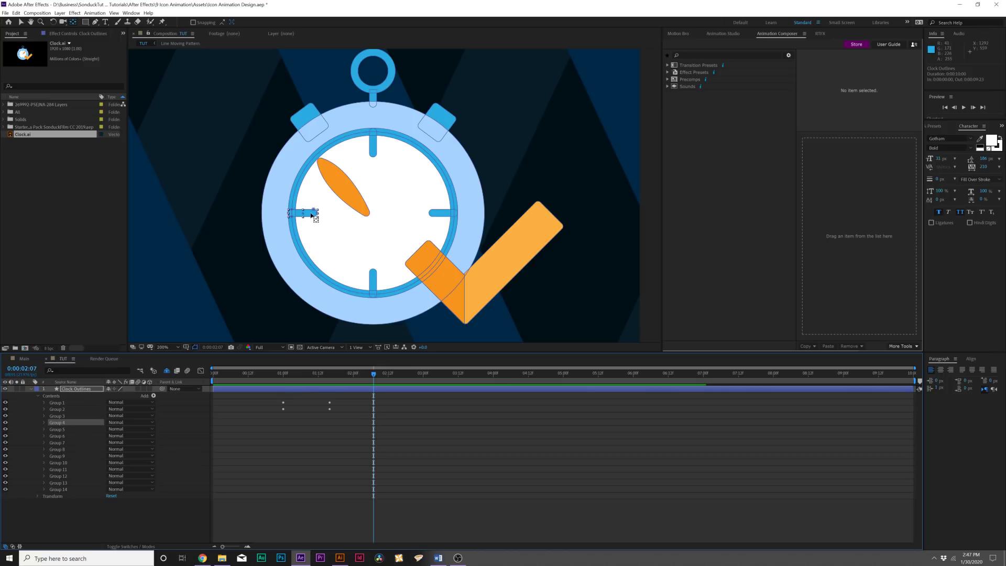
pyautogui.click(55, 429)
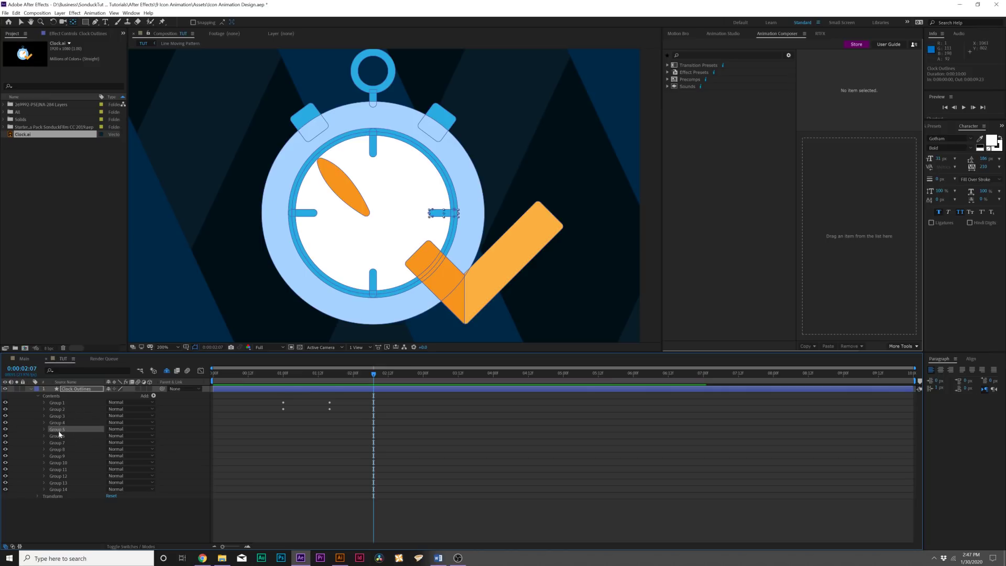
pyautogui.click(55, 435)
pyautogui.click(64, 444)
pyautogui.click(65, 450)
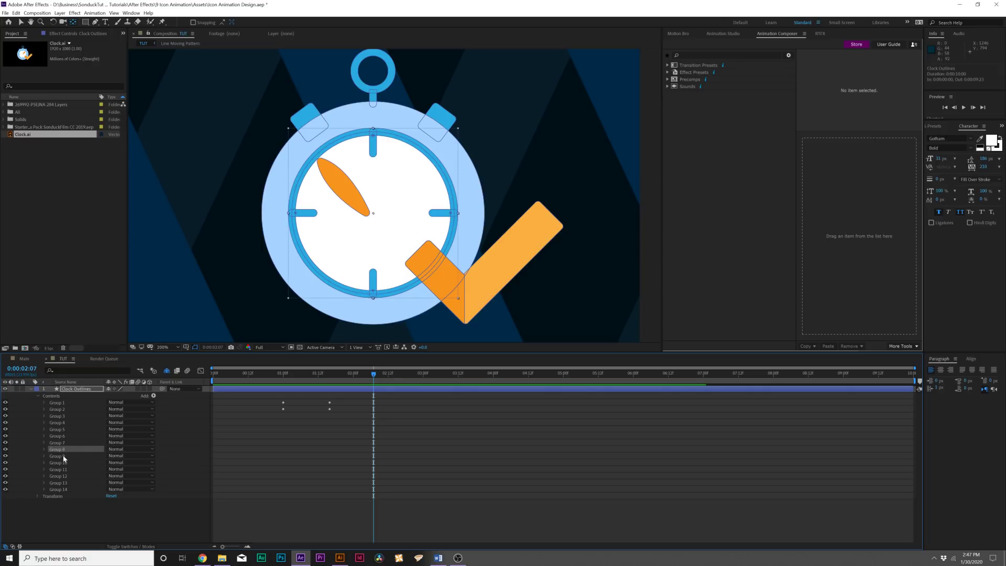
pyautogui.click(64, 456)
pyautogui.click(64, 462)
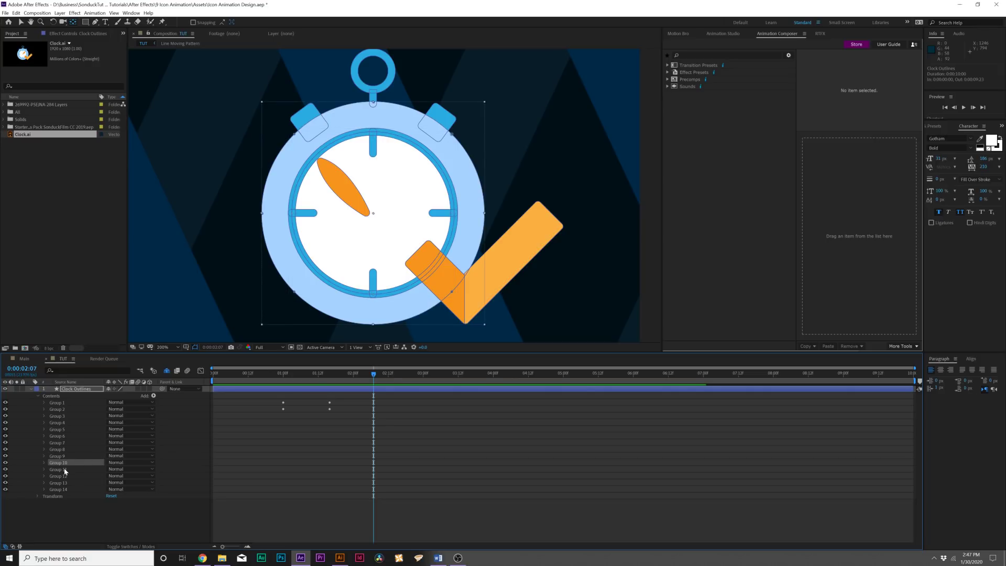
# - Select Groups 11 to 14, the side buttons, top ring and stem, and add scale keyframes for them at 0:00:00:15
pyautogui.click(62, 469)
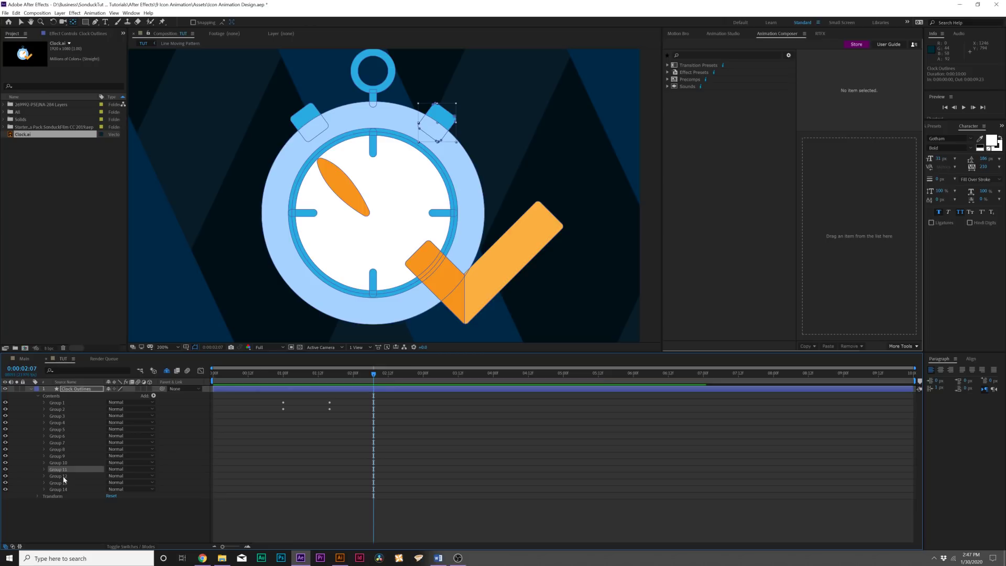
pyautogui.keyDown('shift'); pyautogui.click(63, 475); pyautogui.keyUp('shift')
pyautogui.keyDown('shift'); pyautogui.click(63, 482); pyautogui.keyUp('shift')
pyautogui.keyDown('shift'); pyautogui.click(64, 489); pyautogui.keyUp('shift')
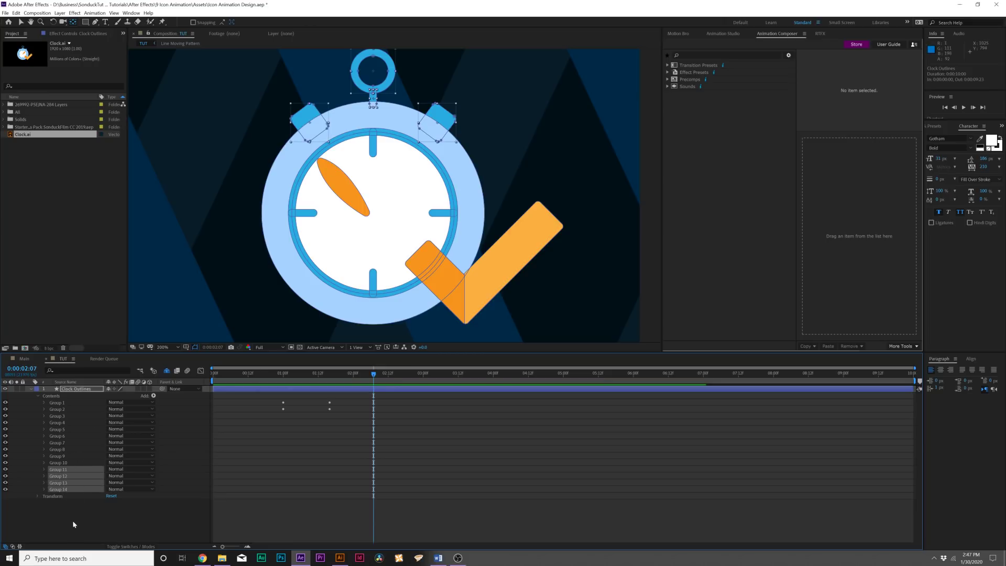
pyautogui.click(44, 470)
pyautogui.click(51, 490)
pyautogui.scroll(-3, 82, 465)
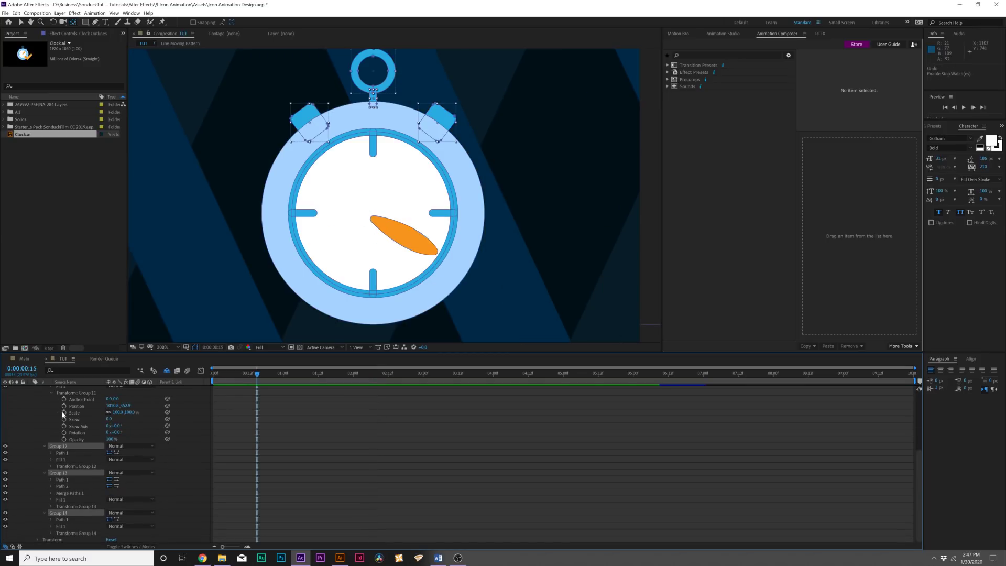
pyautogui.click(64, 412)
# - Set the scale of Groups 11 to 14 to 0% at the first frame and scrub through the scale-up
pyautogui.moveTo(221, 374); pyautogui.dragTo(198, 375)
pyautogui.click(117, 412)
pyautogui.write('0')
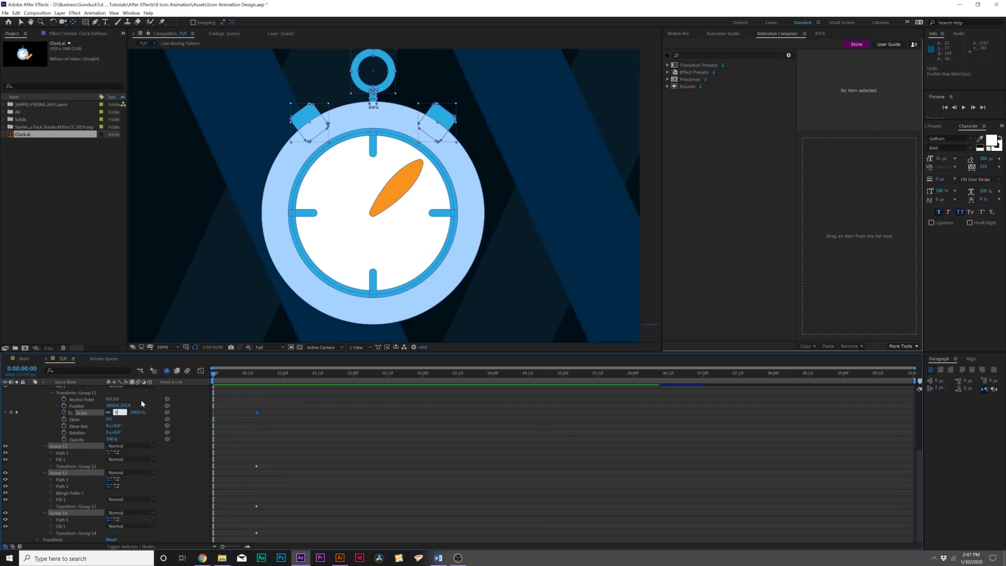
pyautogui.press('Return')
pyautogui.moveTo(214, 374); pyautogui.dragTo(268, 377)
# - Move the anchor point of Group 14, the top stem, down to the stem's lower end and check its scaling
pyautogui.click(58, 513)
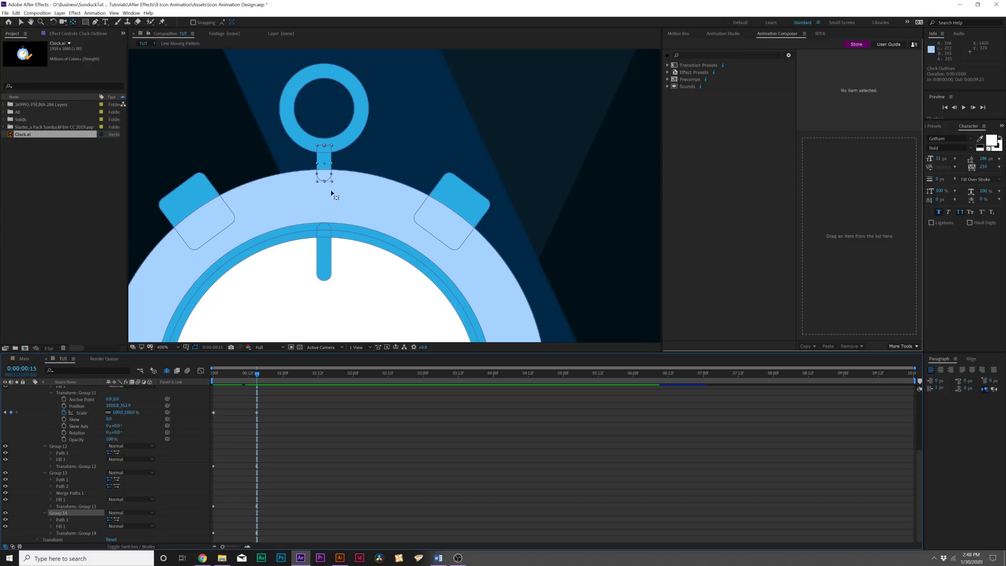
pyautogui.moveTo(325, 169); pyautogui.dragTo(326, 177)
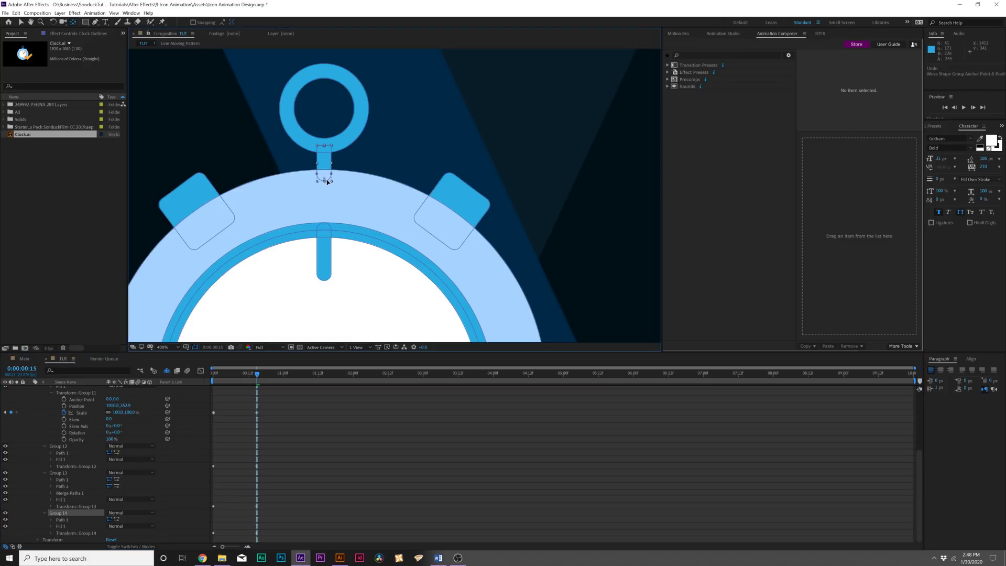
pyautogui.press('space')
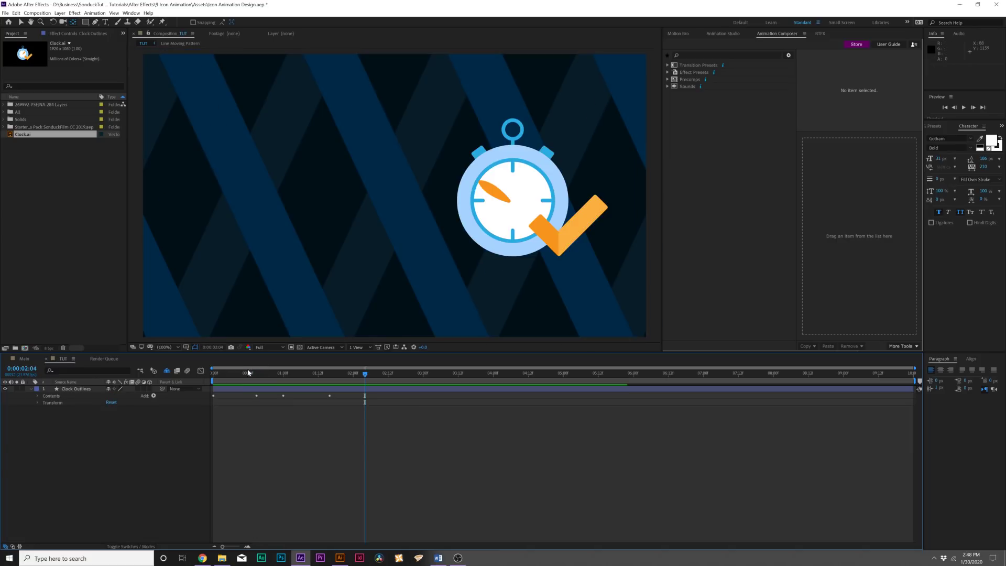
# - Apply Easy Ease to the scale keyframes of Groups 11 to 14 and shift them later so they end at 0:00:01:07
pyautogui.press('u')
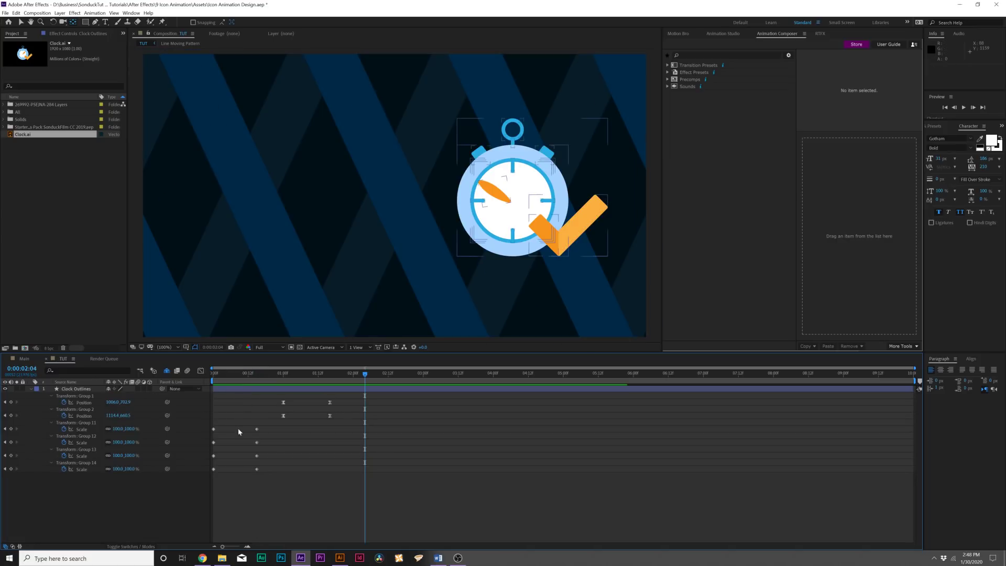
pyautogui.moveTo(202, 501); pyautogui.dragTo(255, 416)
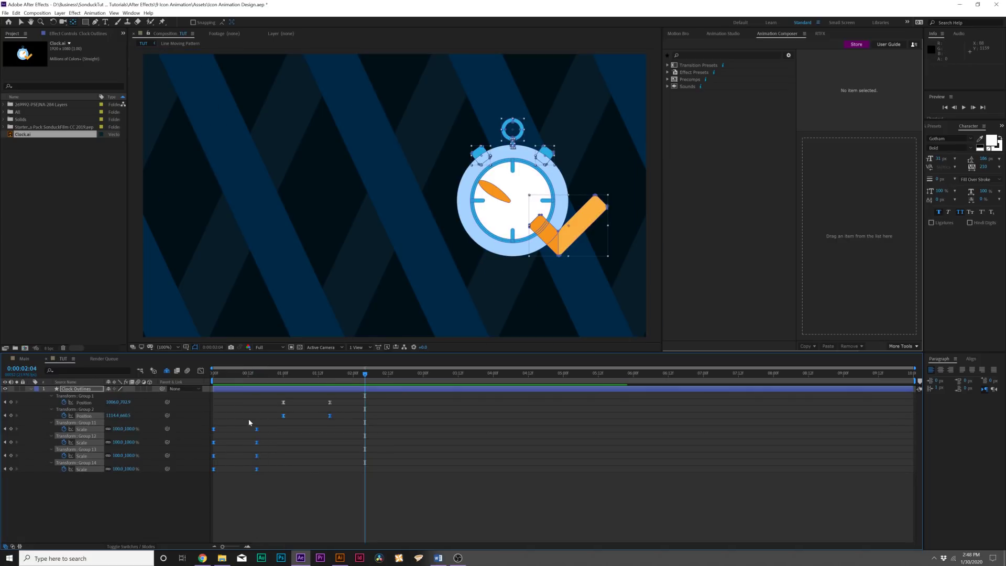
pyautogui.click(237, 500)
pyautogui.moveTo(229, 378); pyautogui.dragTo(195, 379)
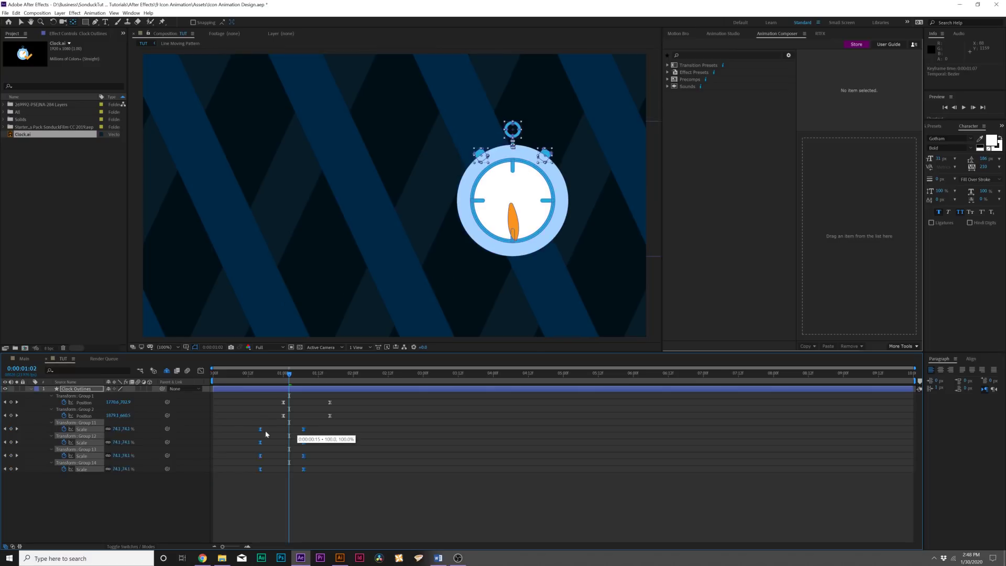
pyautogui.click(246, 487)
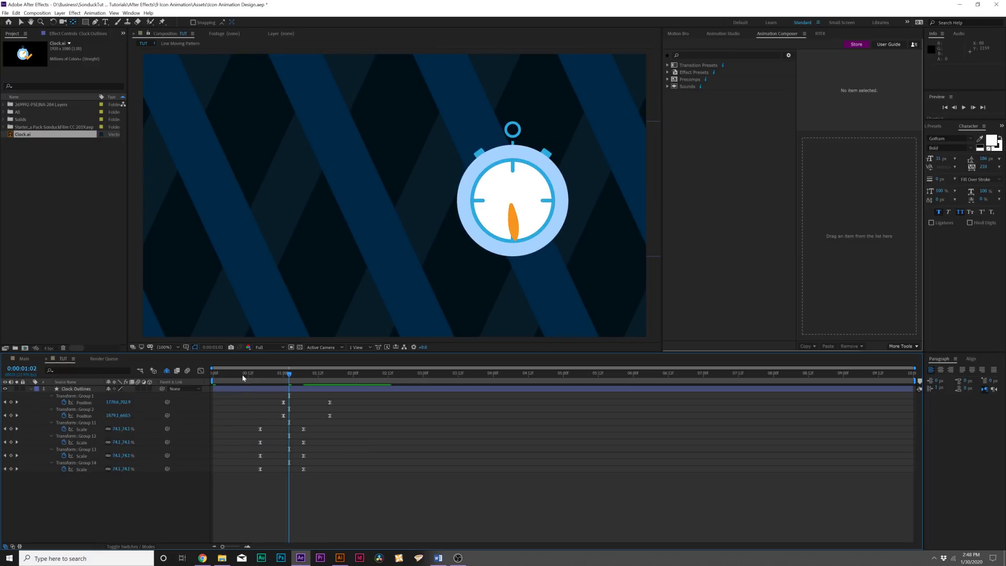
# - Preview the animated stopwatch parts and reveal the whole Clock Outlines layer's own Transform properties
pyautogui.press('space')
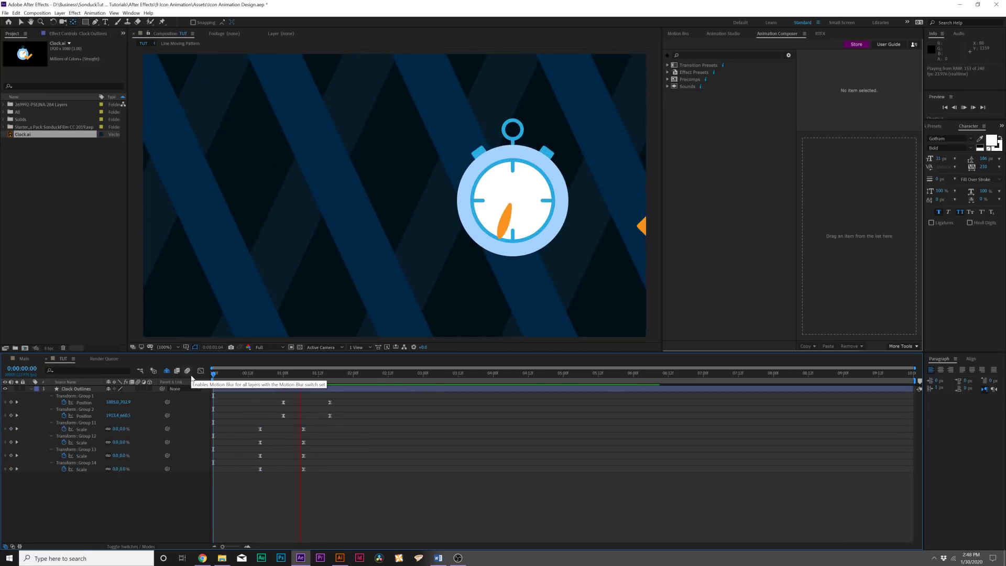
pyautogui.click(28, 391)
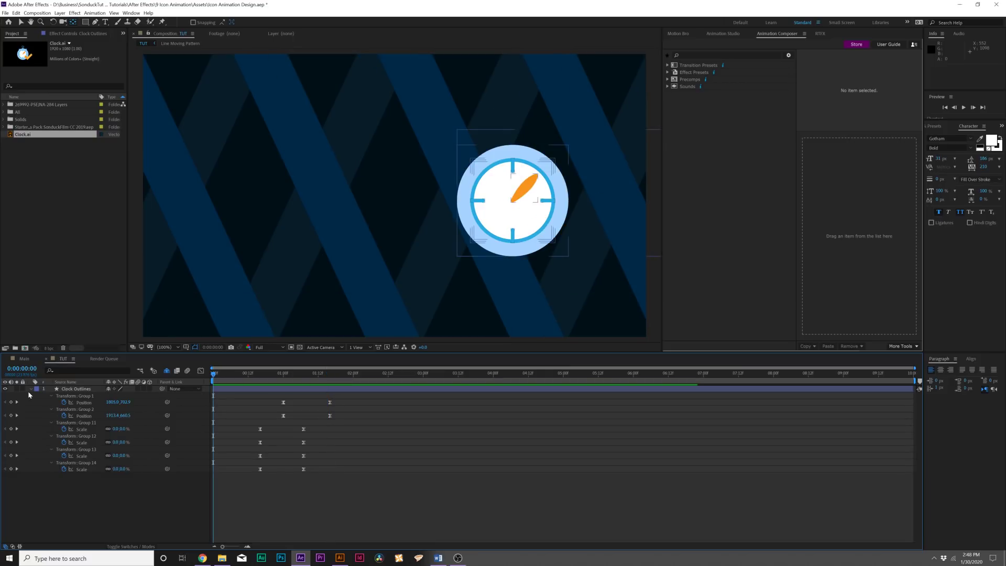
pyautogui.click(30, 388)
pyautogui.click(30, 389)
pyautogui.click(39, 396)
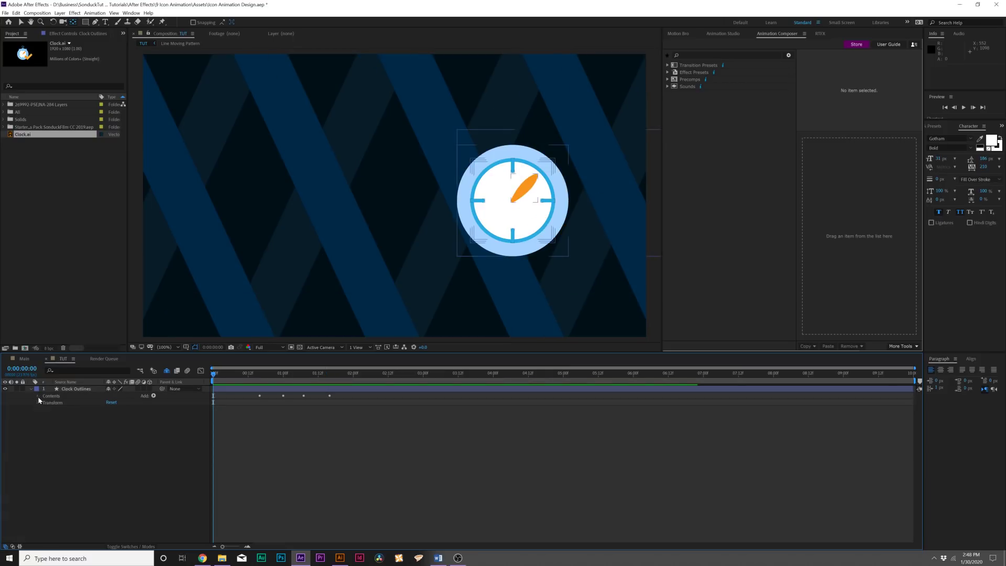
pyautogui.click(38, 402)
pyautogui.hotkey('ctrl', 'z')
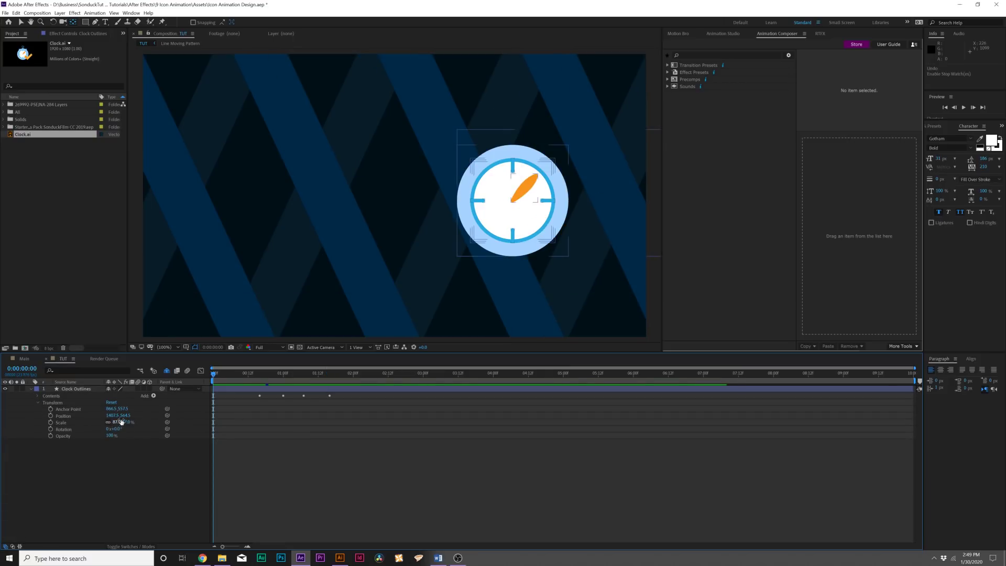
# - Keyframe Clock Outlines sliding in from X position 2197.5 at the first frame to its current position by about 0:00:00:17, and preview
pyautogui.click(51, 415)
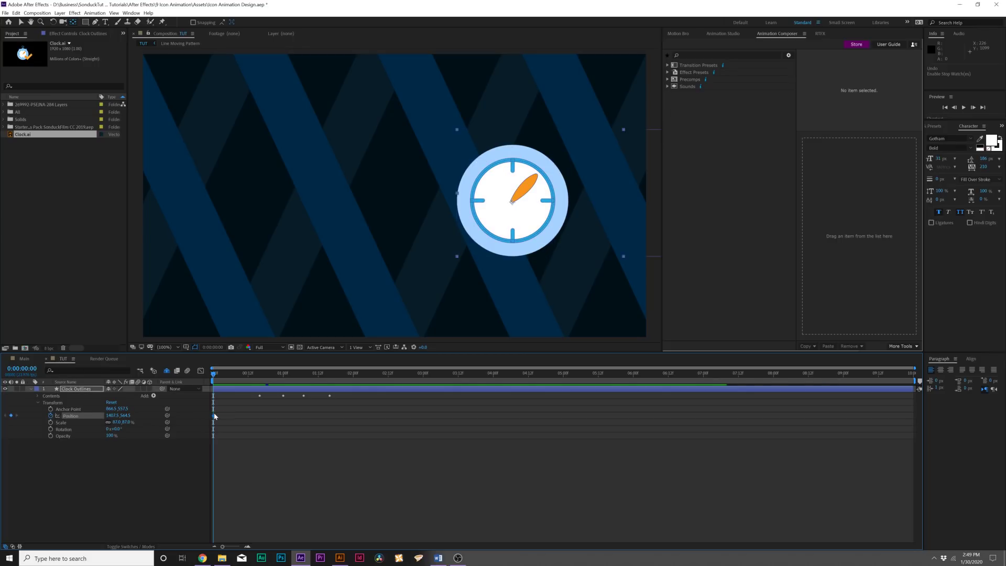
pyautogui.moveTo(214, 415); pyautogui.dragTo(262, 414)
pyautogui.moveTo(112, 415); pyautogui.dragTo(149, 417)
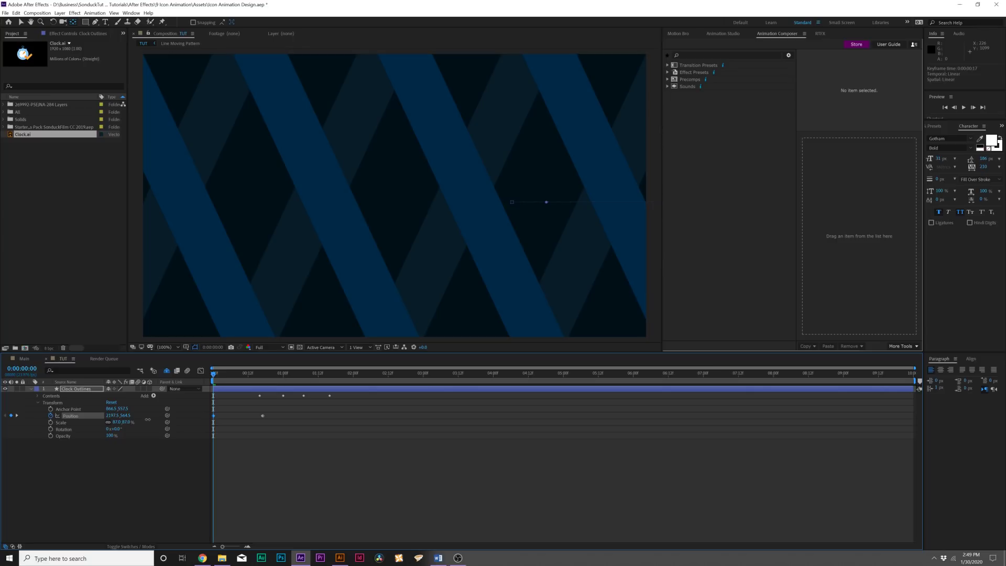
pyautogui.click(175, 457)
pyautogui.press('space')
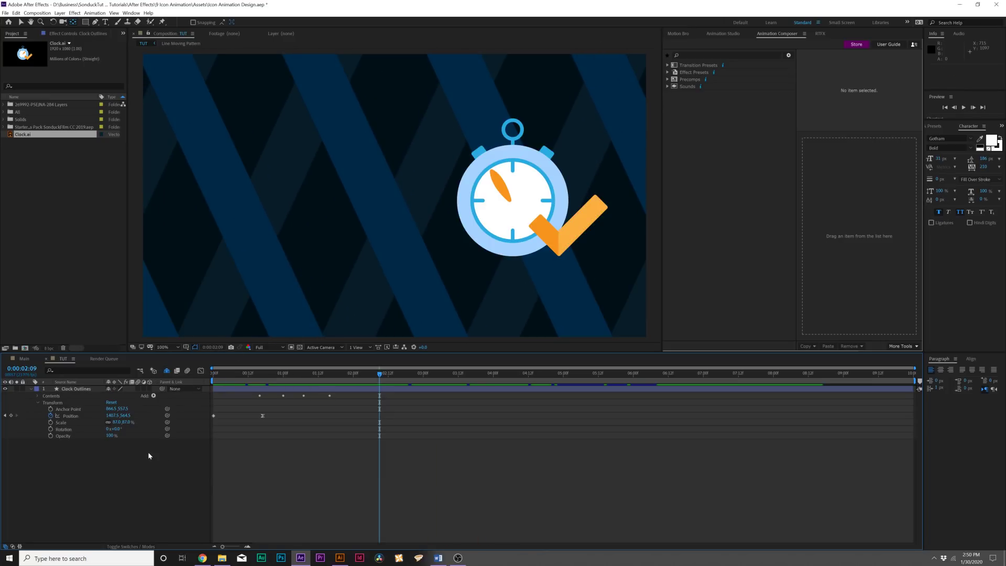
# - Make the Clock Outlines layer 3D and switch the composition's 3D renderer to CINEMA 4D
pyautogui.click(125, 478)
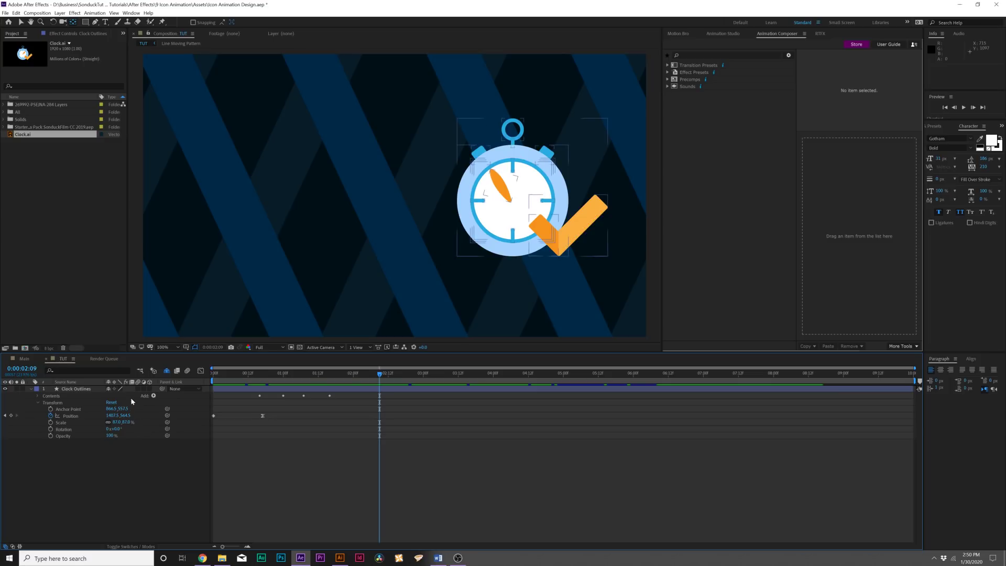
pyautogui.click(149, 388)
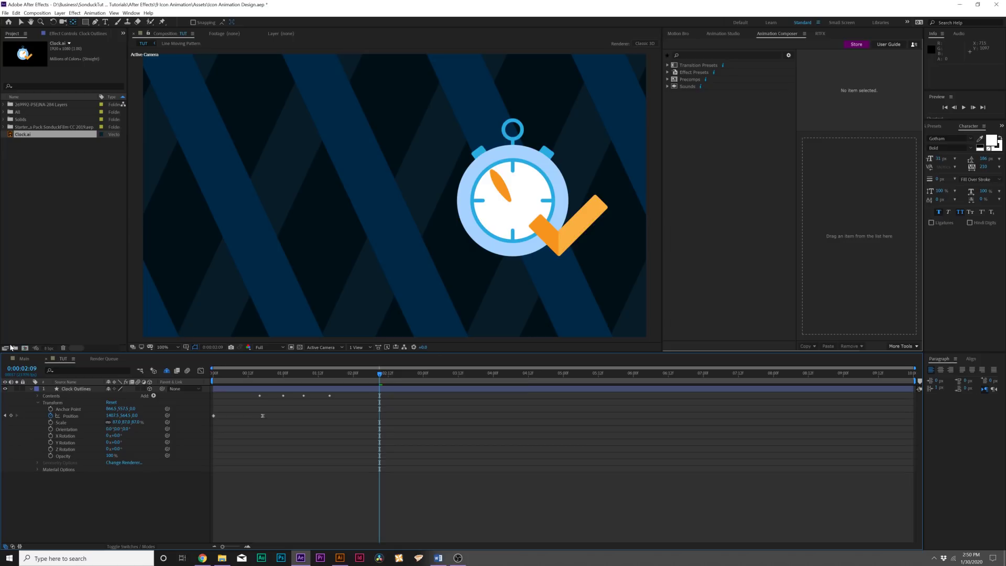
pyautogui.click(31, 13)
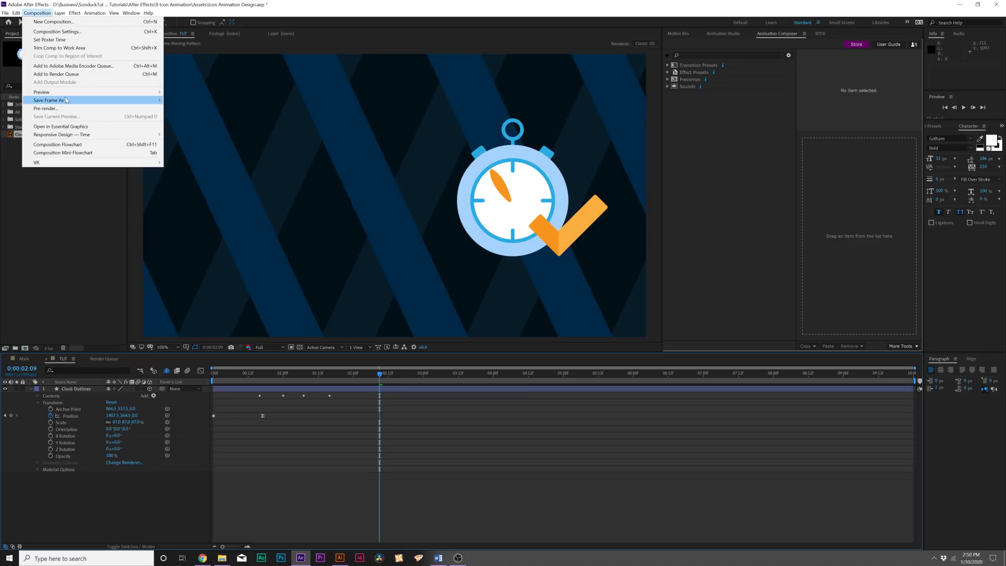
pyautogui.click(53, 30)
pyautogui.click(404, 283)
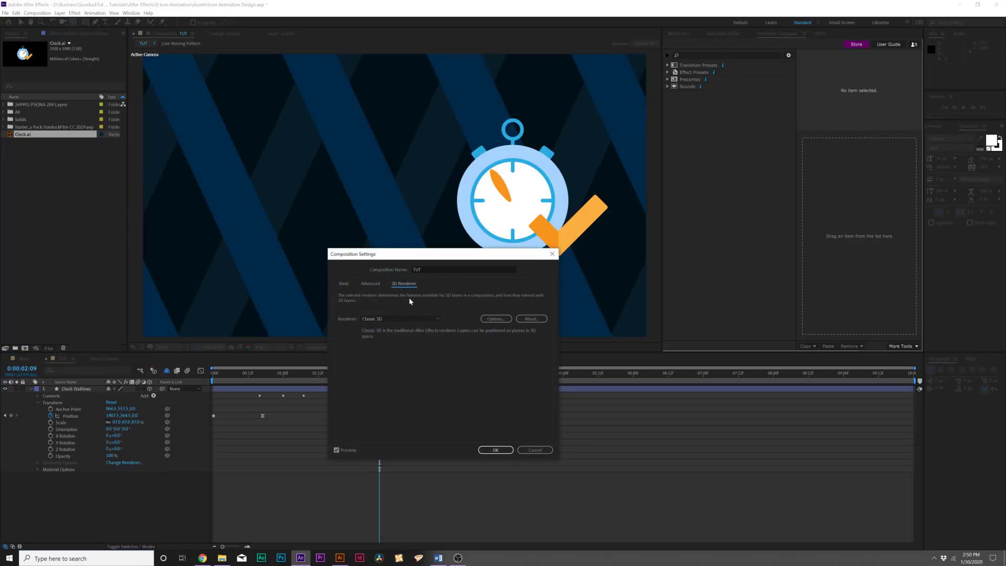
pyautogui.click(388, 335)
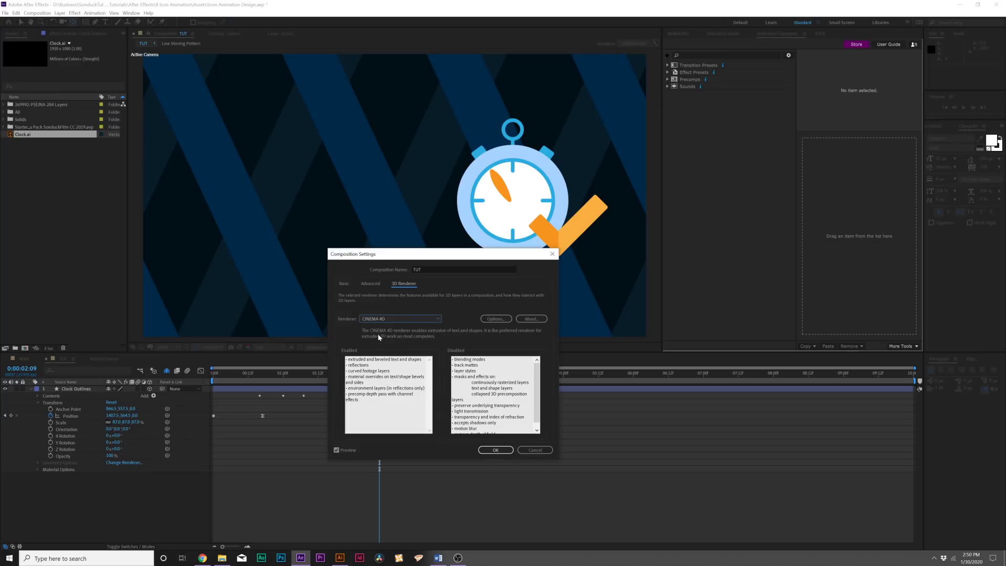
pyautogui.click(495, 450)
# - Set the Clock Outlines layer's extrusion depth to 53, turning the layer about its Y axis to check the thickness
pyautogui.click(36, 463)
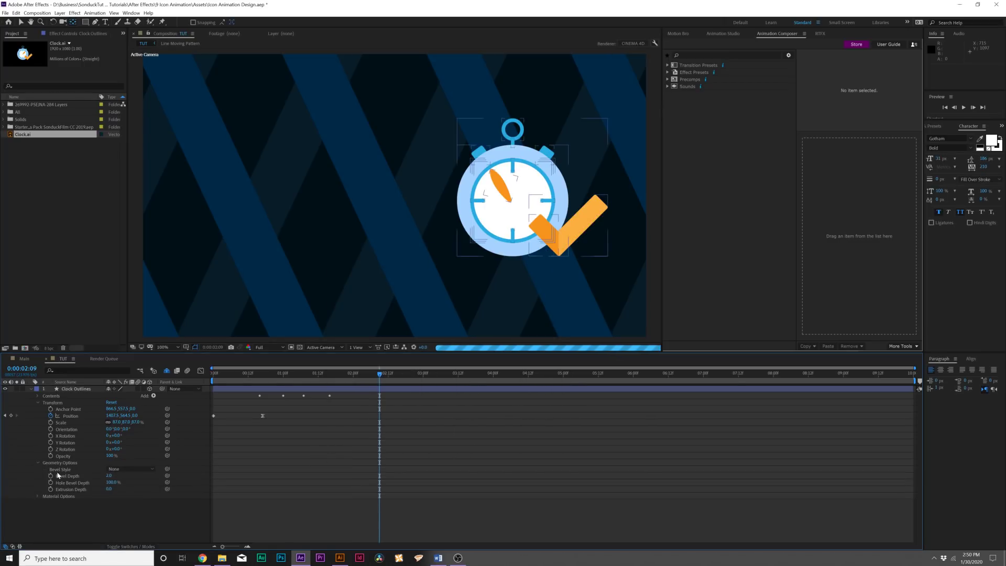
pyautogui.moveTo(112, 489); pyautogui.dragTo(117, 489)
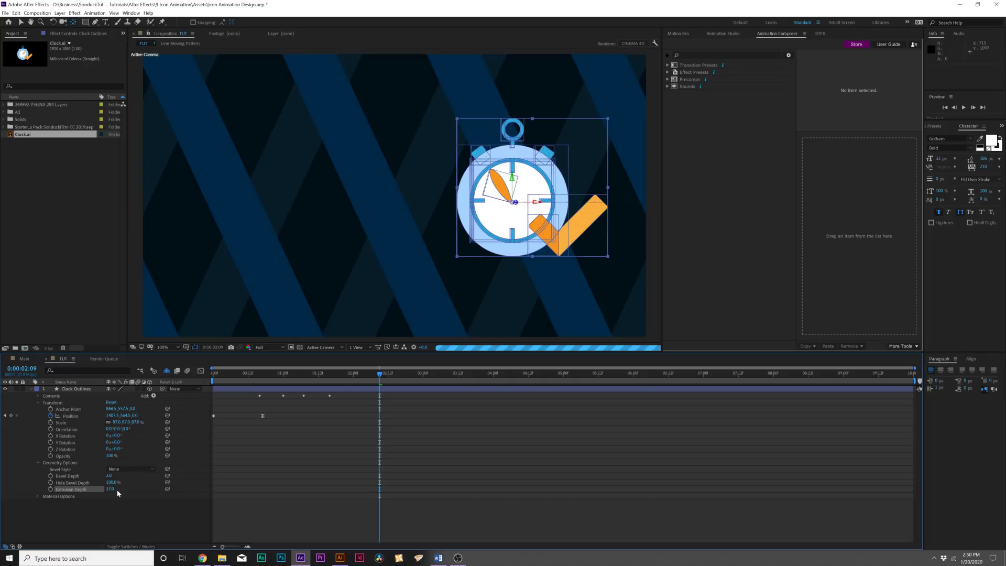
pyautogui.moveTo(114, 442); pyautogui.dragTo(151, 444)
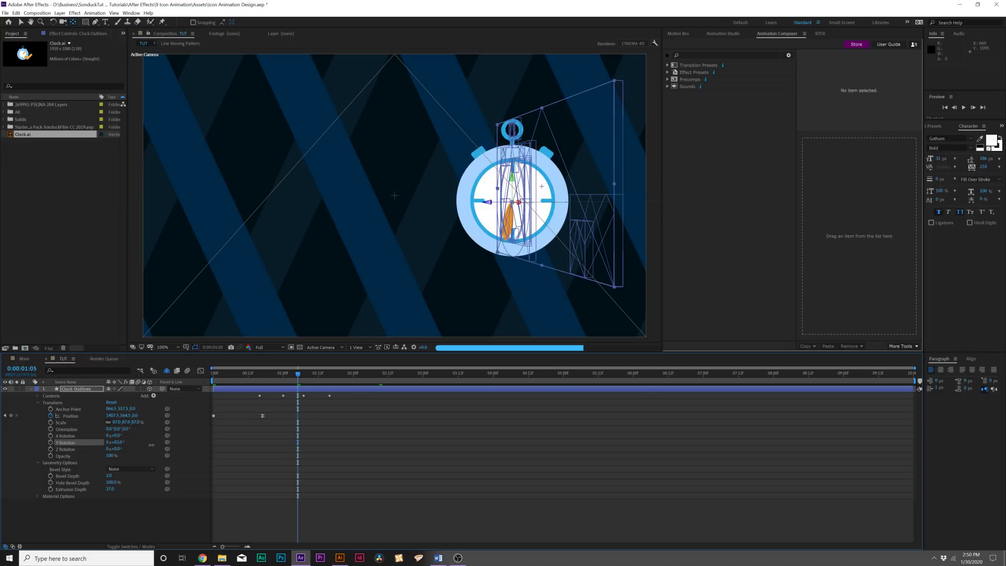
pyautogui.click(365, 499)
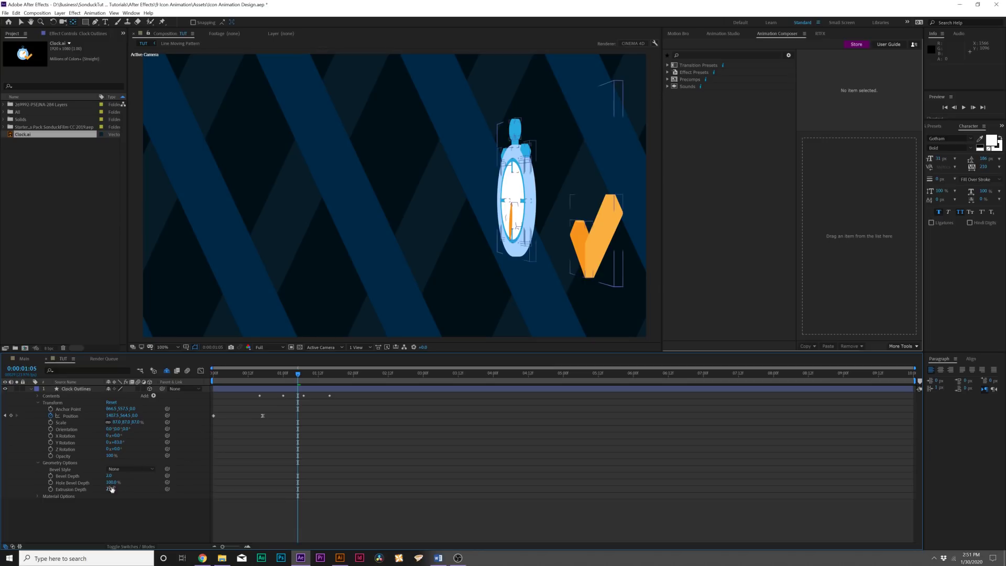
pyautogui.moveTo(111, 489); pyautogui.dragTo(124, 490)
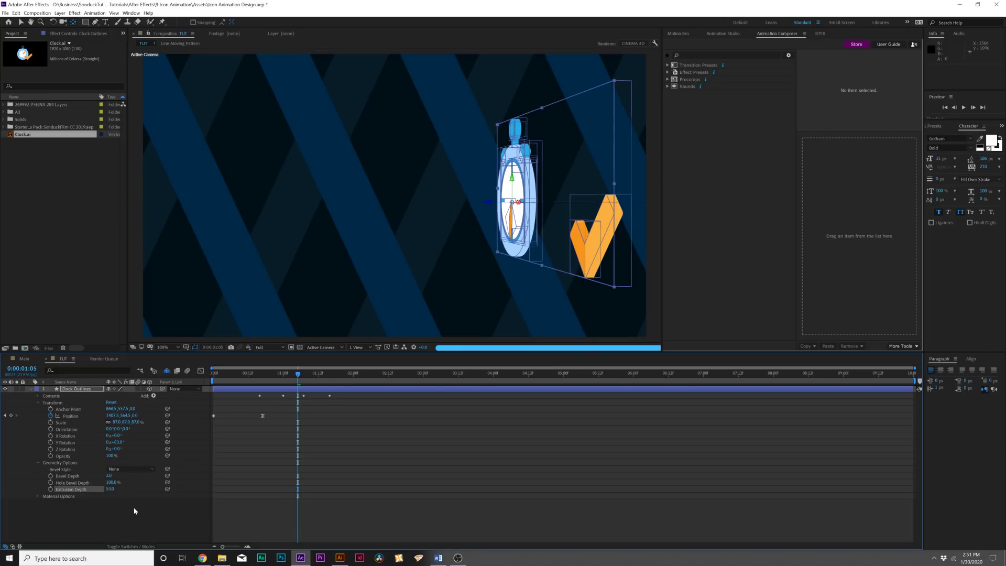
pyautogui.click(133, 493)
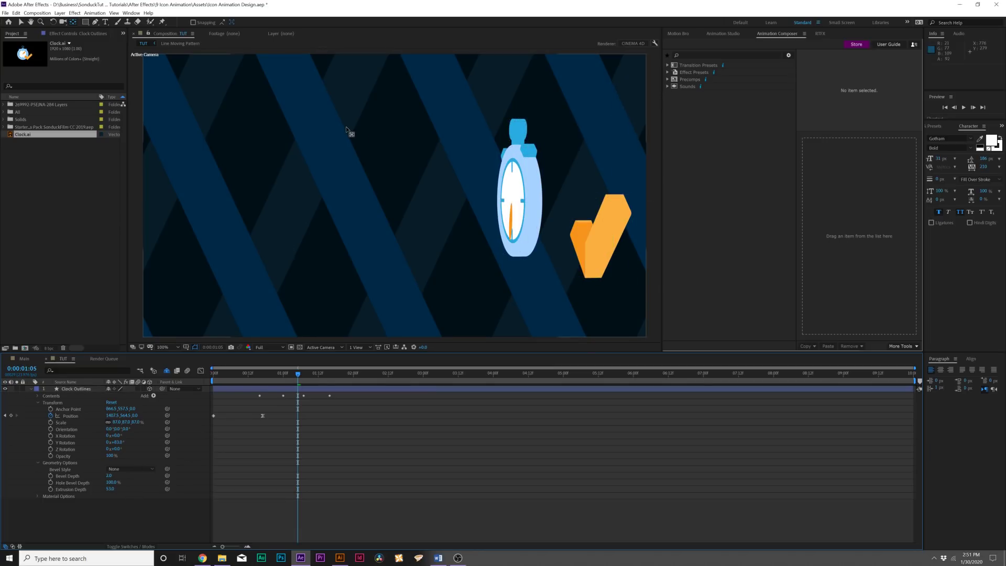
# - Animate the layer's Y Rotation from 45° at the first frame to -21° at 0:00:05:01 and scrub through the turn
pyautogui.press('Home')
pyautogui.click(50, 442)
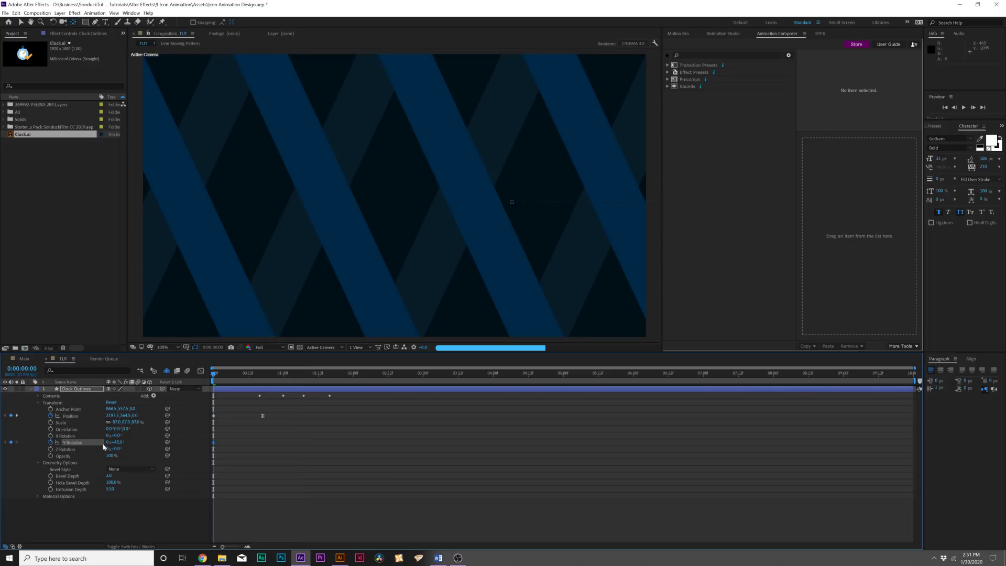
pyautogui.moveTo(260, 366); pyautogui.dragTo(565, 388)
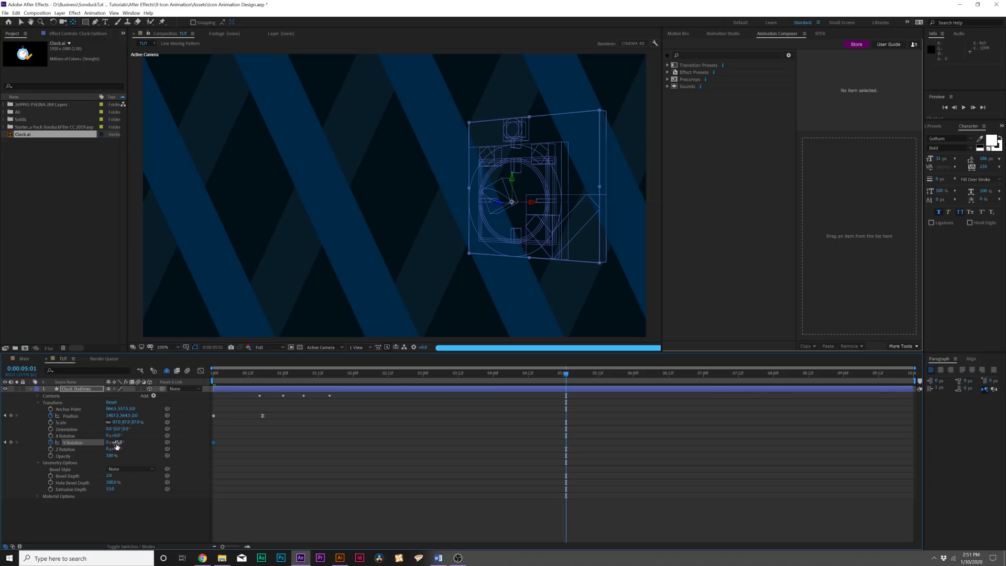
pyautogui.moveTo(117, 445); pyautogui.dragTo(91, 444)
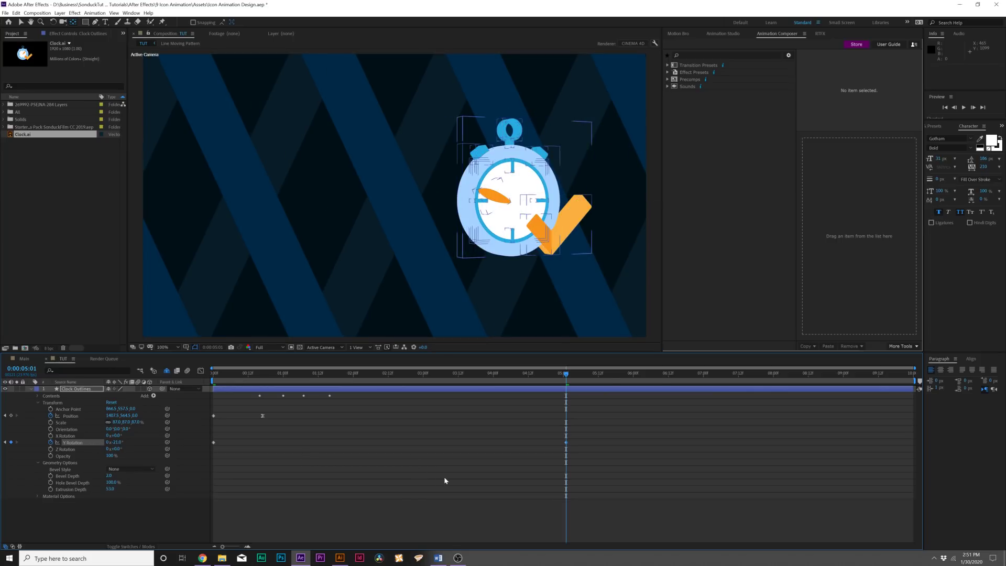
pyautogui.click(445, 478)
pyautogui.moveTo(522, 374); pyautogui.dragTo(398, 370)
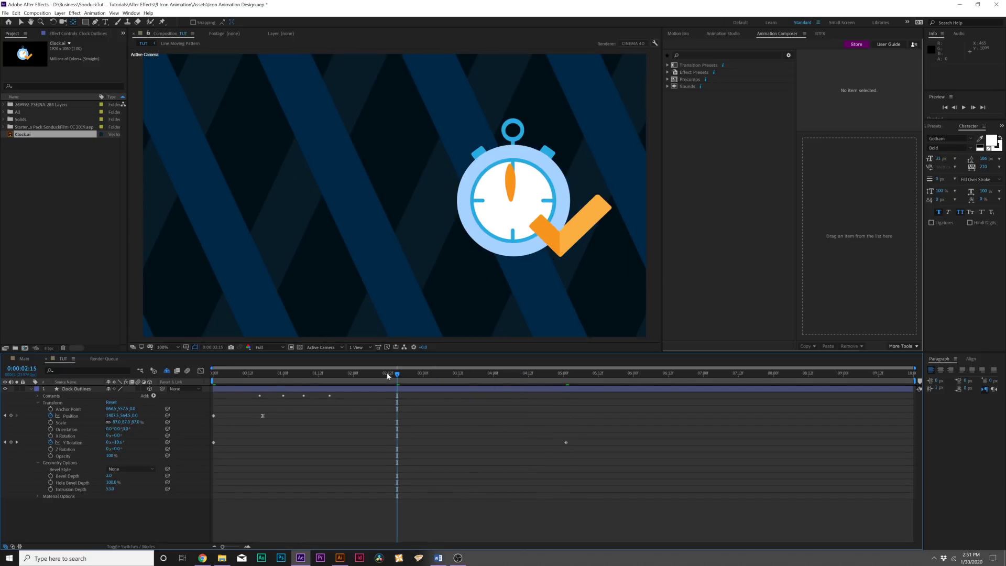
pyautogui.click(269, 374)
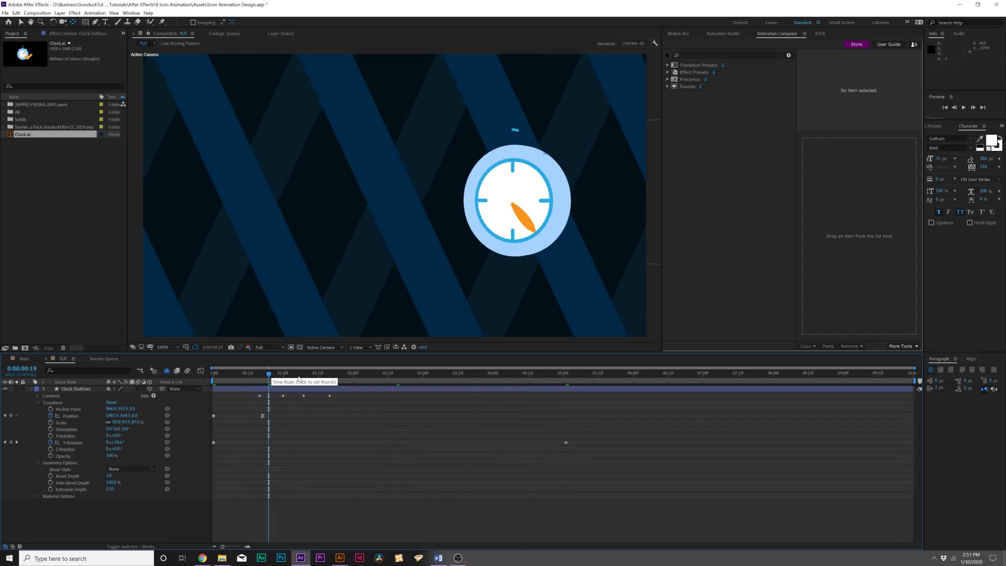
# - Add a white point light at 100% intensity and move it beyond the frame's right edge to X position 2242
pyautogui.click(59, 13)
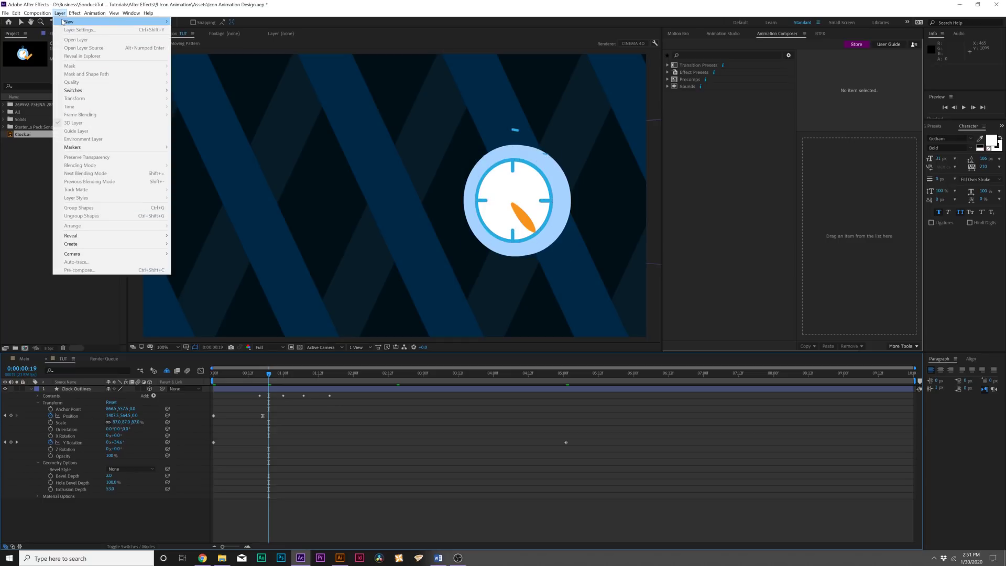
pyautogui.moveTo(73, 17)
pyautogui.click(194, 38)
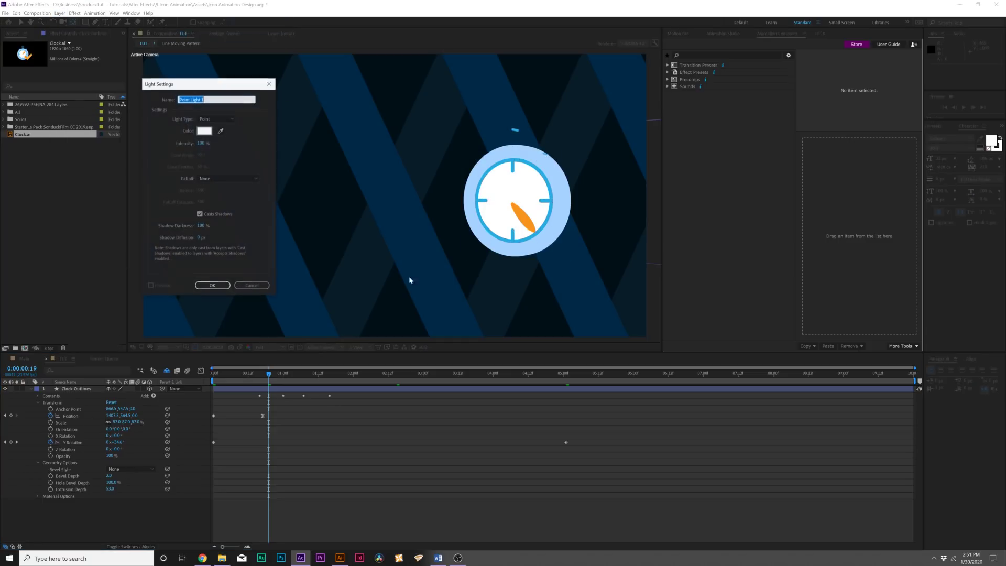
pyautogui.click(213, 284)
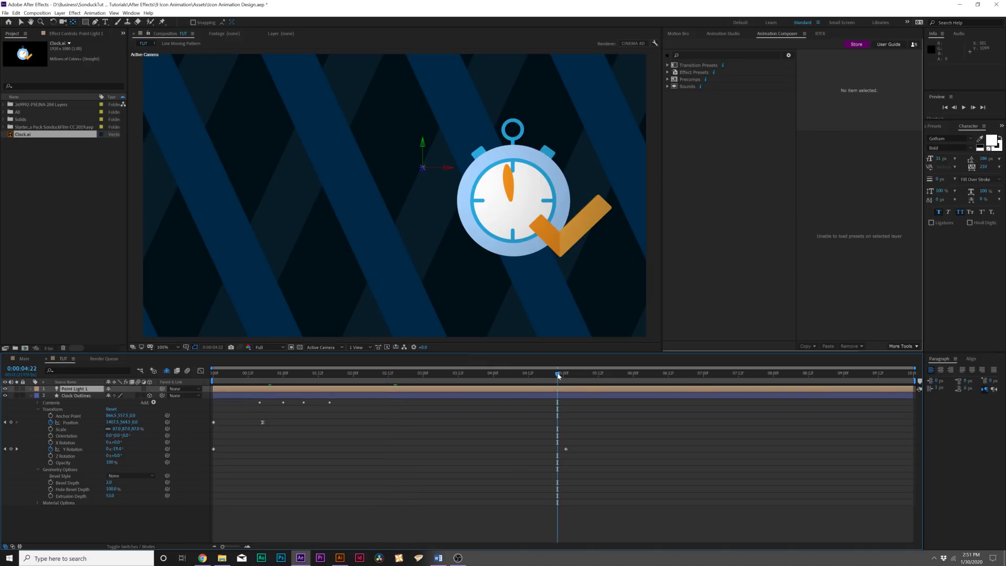
pyautogui.press('p')
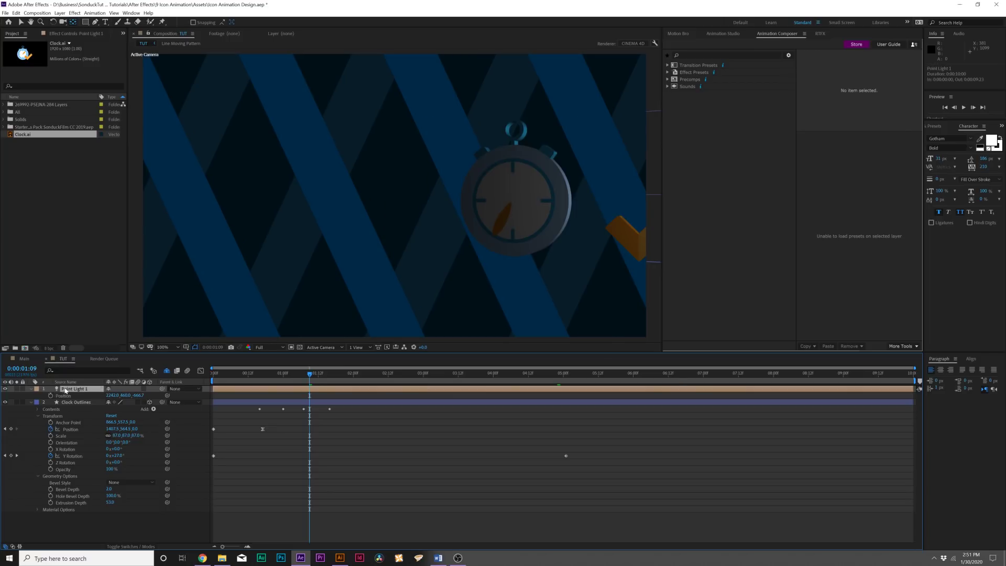
# - Duplicate the point light, move the copy to the frame's left side at X position about 352, and check the lighting
pyautogui.hotkey('ctrl', 'd')
pyautogui.press('p')
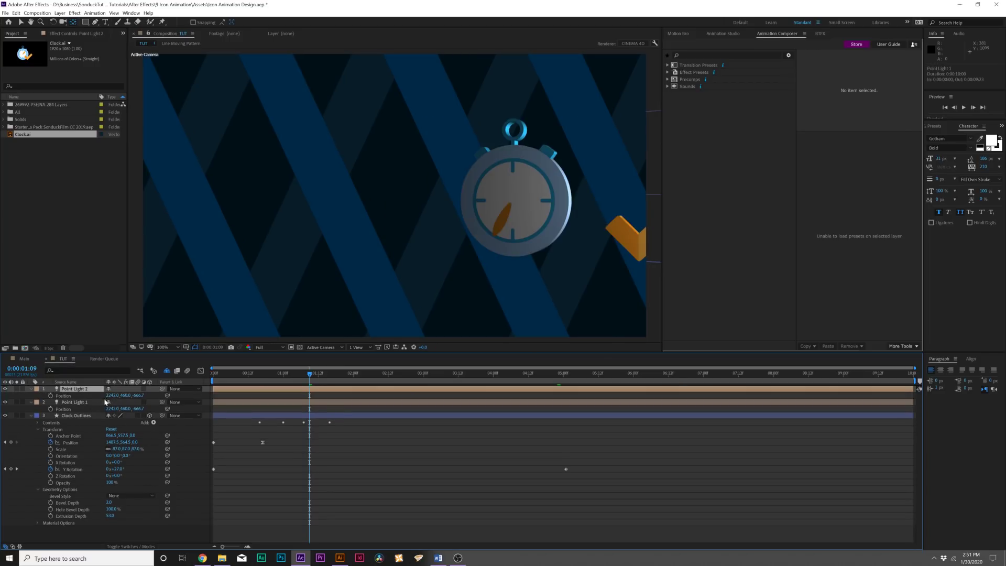
pyautogui.moveTo(66, 392); pyautogui.dragTo(34, 389)
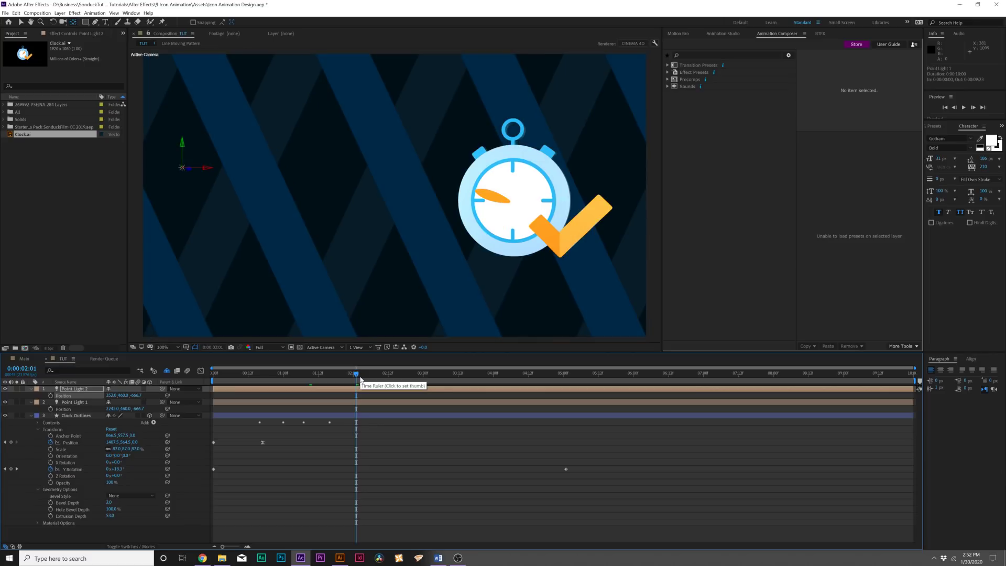
pyautogui.click(419, 374)
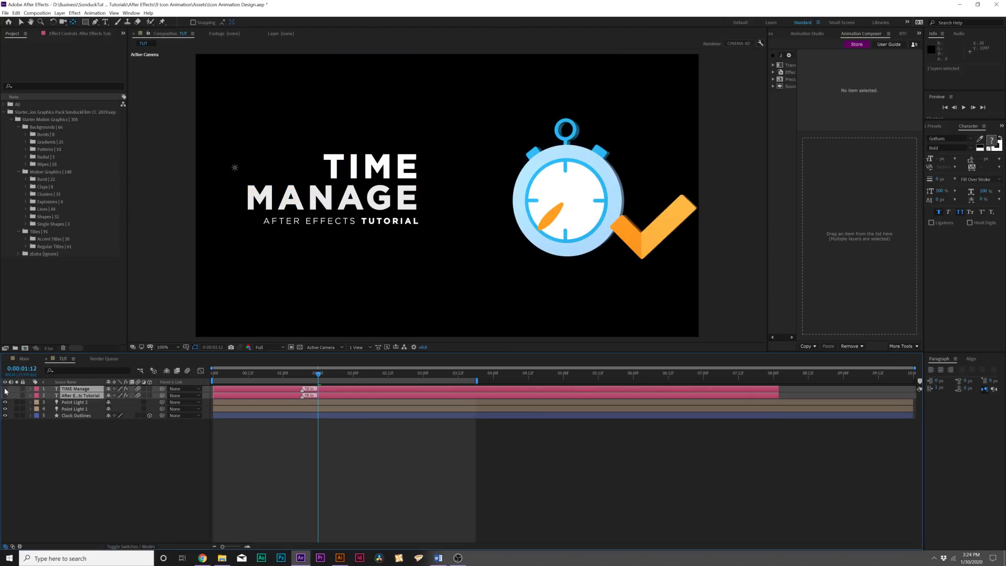
# - Place the Line Moving Pattern background beneath all layers and lower its opacity to darken it
pyautogui.click(78, 439)
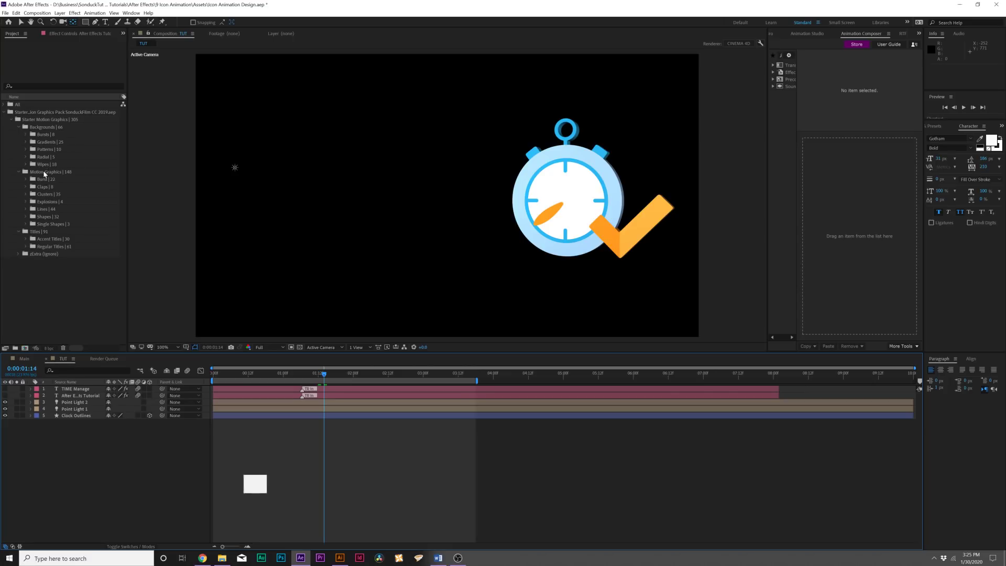
pyautogui.click(24, 150)
pyautogui.moveTo(63, 201); pyautogui.dragTo(74, 460)
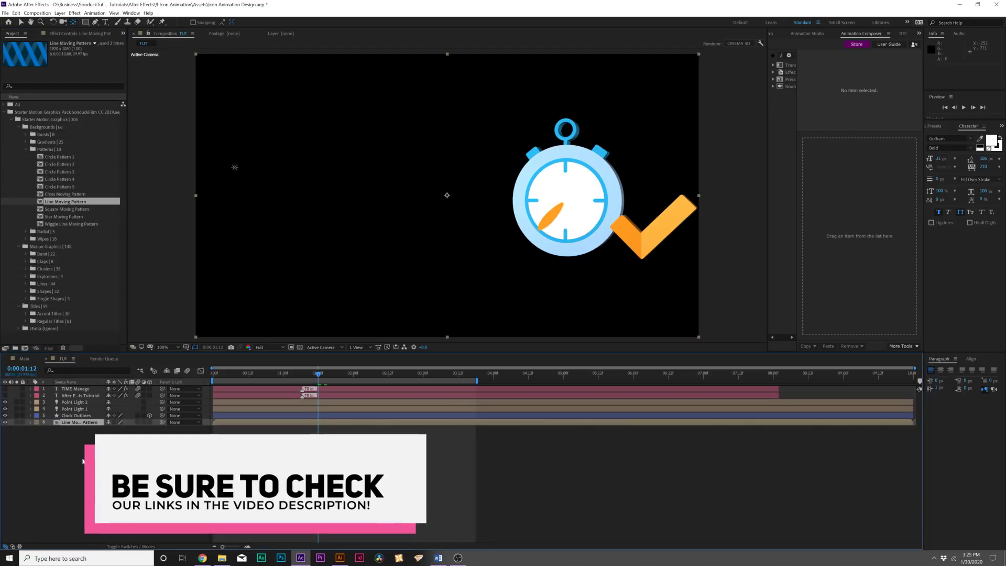
pyautogui.press('t')
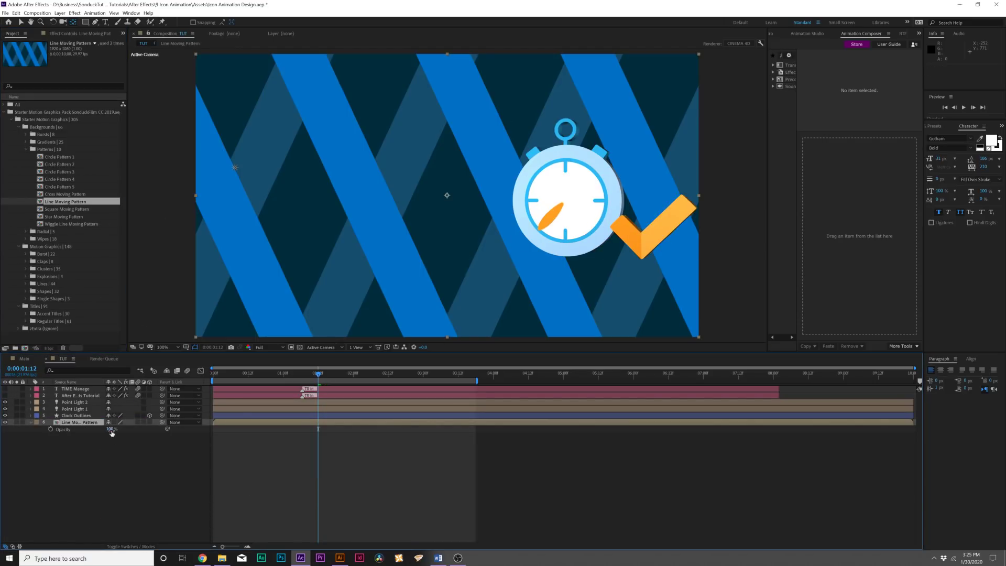
pyautogui.moveTo(94, 429); pyautogui.dragTo(79, 429)
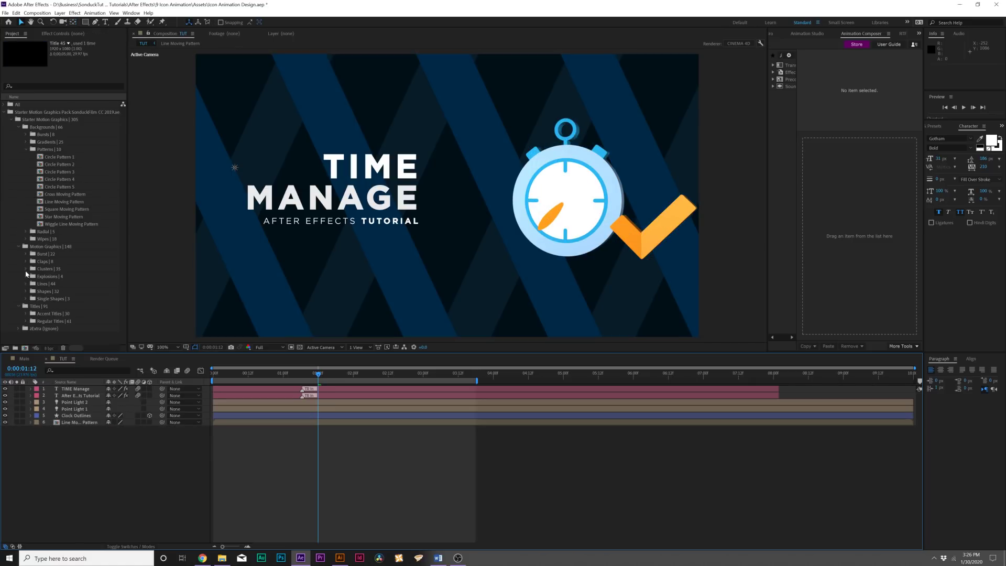
# - Add the Cluster 30 motion graphic from the Clusters folder above all layers and play back the scene
pyautogui.click(26, 271)
pyautogui.scroll(-3, 21, 204)
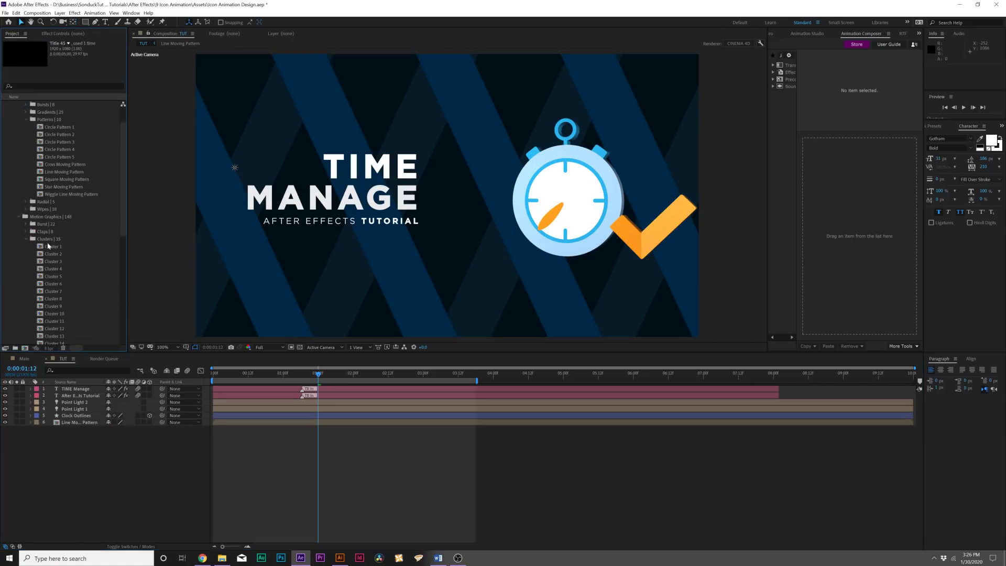
pyautogui.scroll(-9, 55, 273)
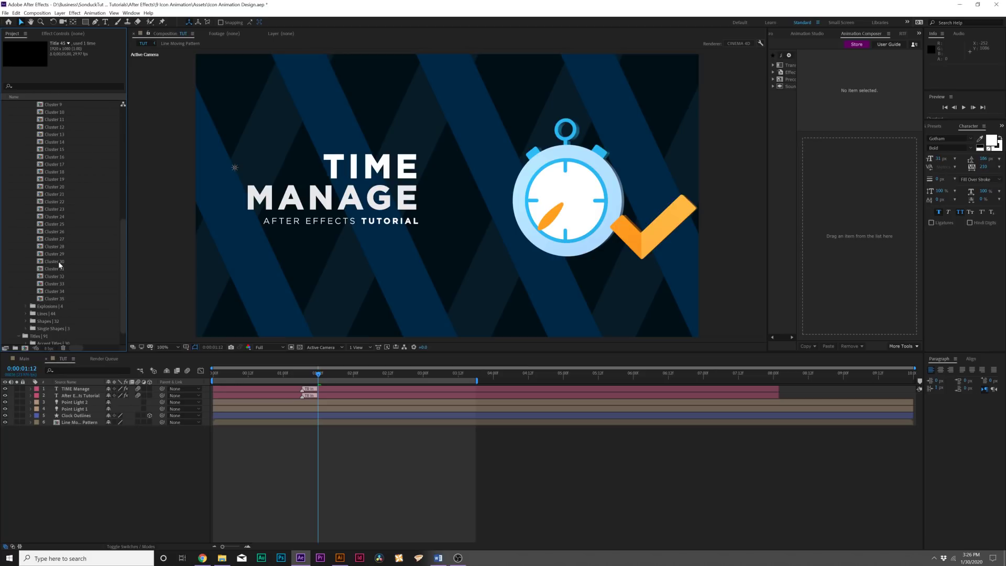
pyautogui.moveTo(58, 261); pyautogui.dragTo(98, 392)
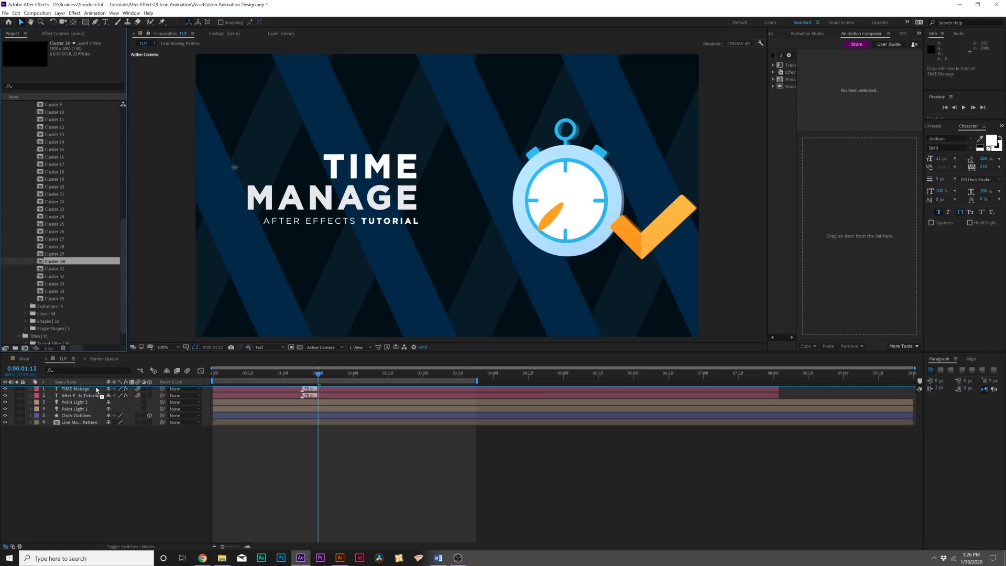
pyautogui.press('space')
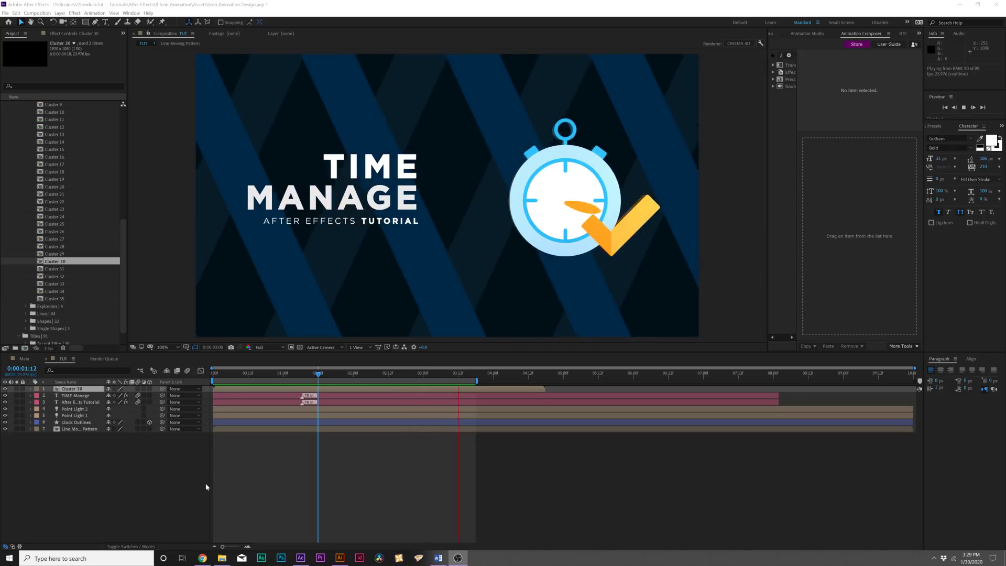
# - Open the Accent Title 12 composition from the Accent Titles folder and preview its animation
pyautogui.scroll(10, 17, 270)
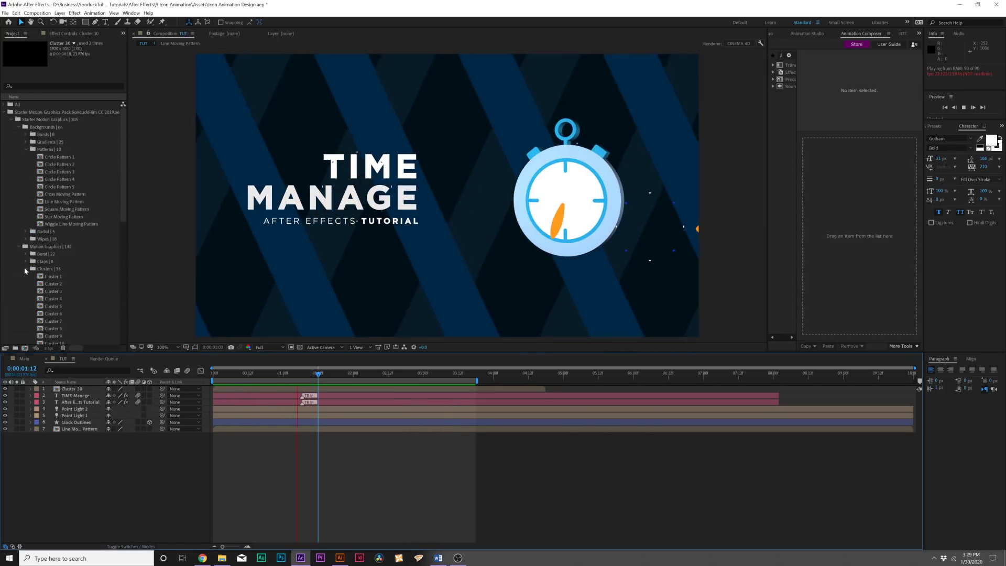
pyautogui.click(26, 268)
pyautogui.click(26, 313)
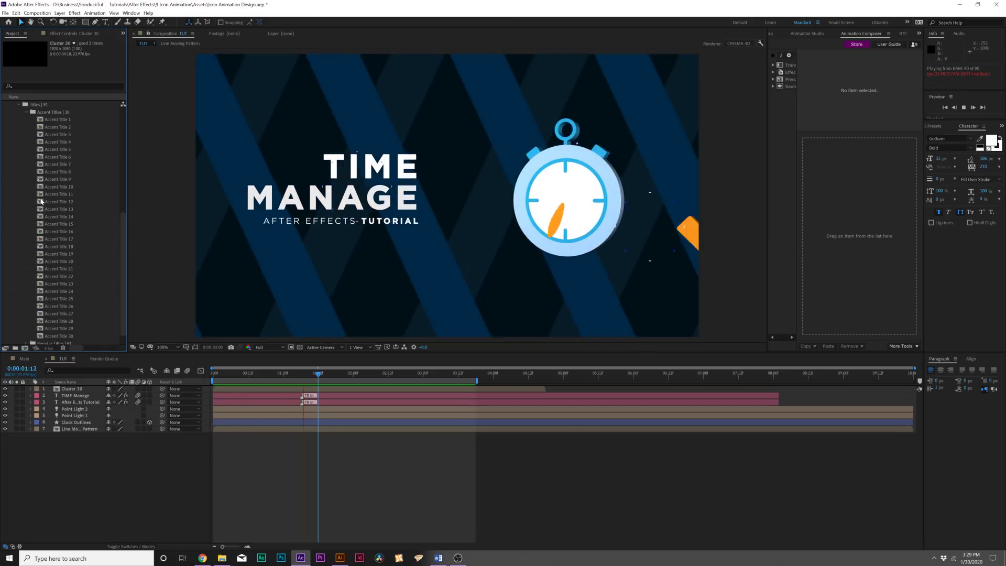
pyautogui.doubleClick(58, 201)
pyautogui.press('space')
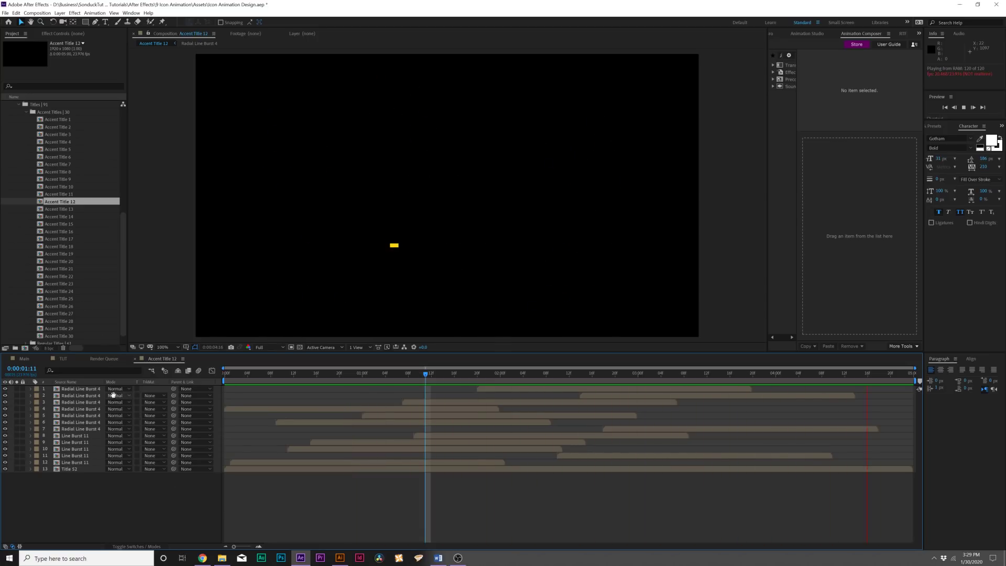
# - Open the Accent Title 23 composition to view its animation and collapse the expanded project folders
pyautogui.doubleClick(59, 283)
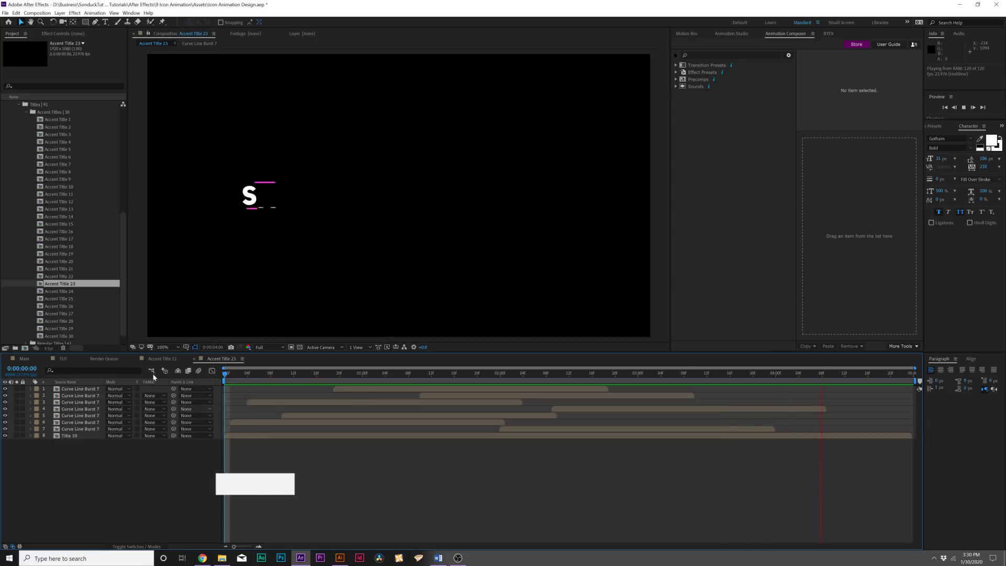
pyautogui.scroll(3, 53, 218)
pyautogui.click(26, 179)
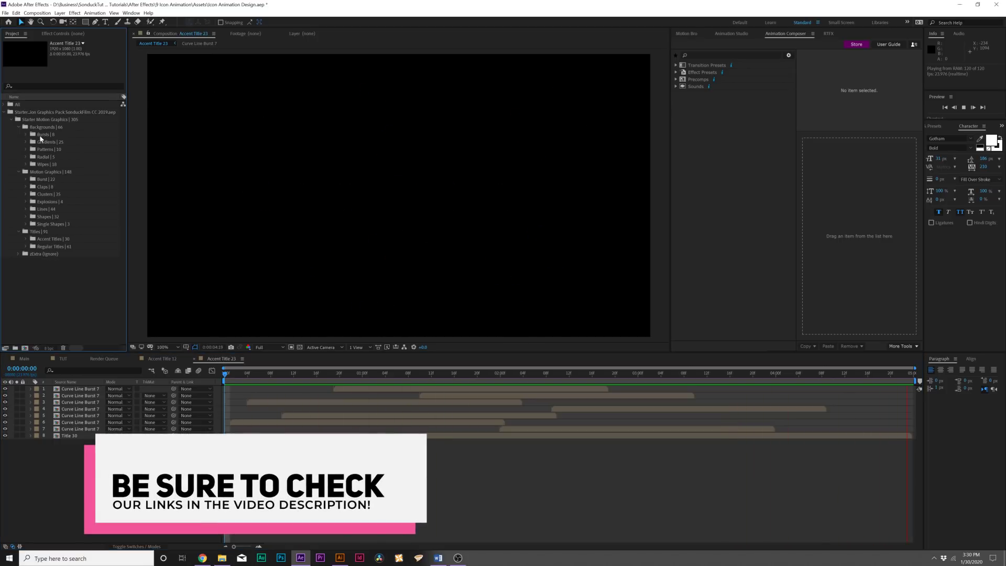